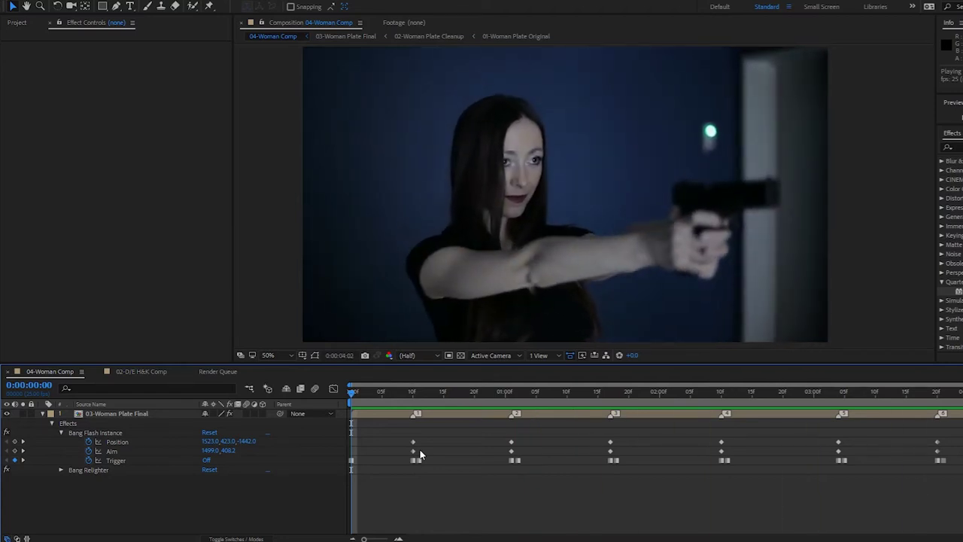
Switch to the 02-D/E H&K Comp, preview it, and park on the flash at frame 17
key(space)
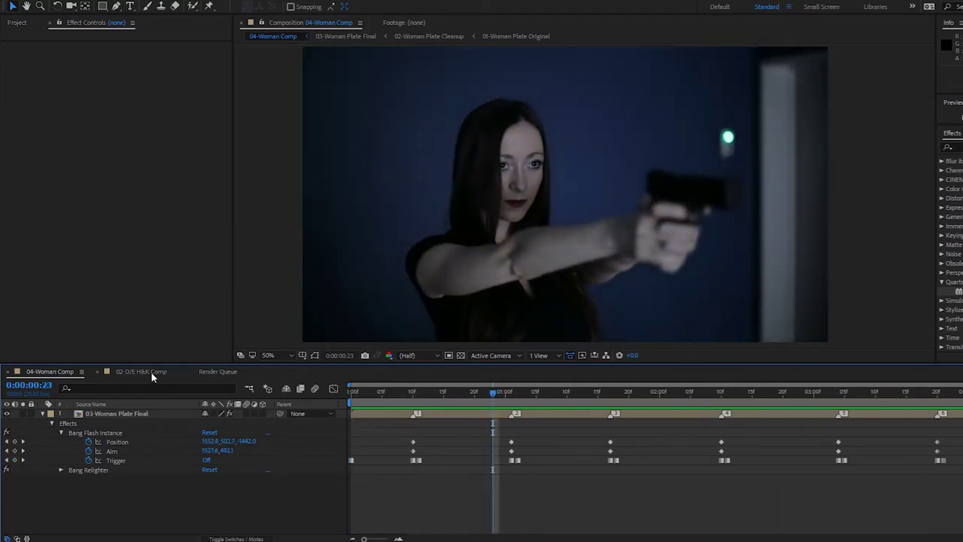
click(151, 371)
click(351, 389)
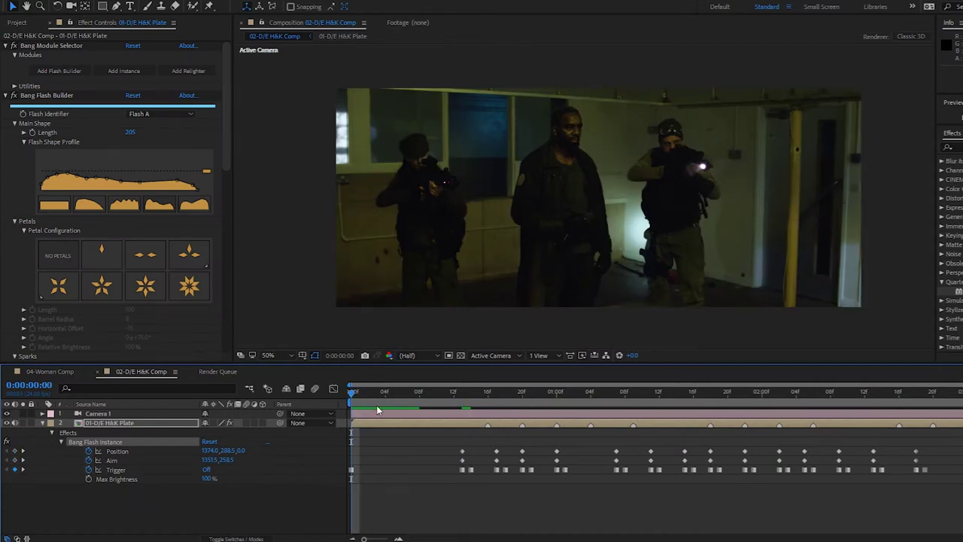
key(space)
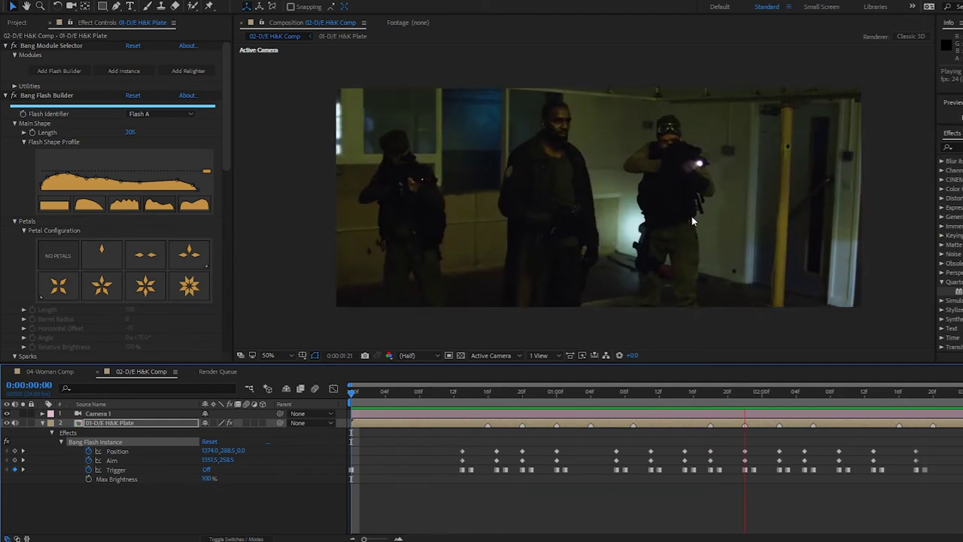
key(space)
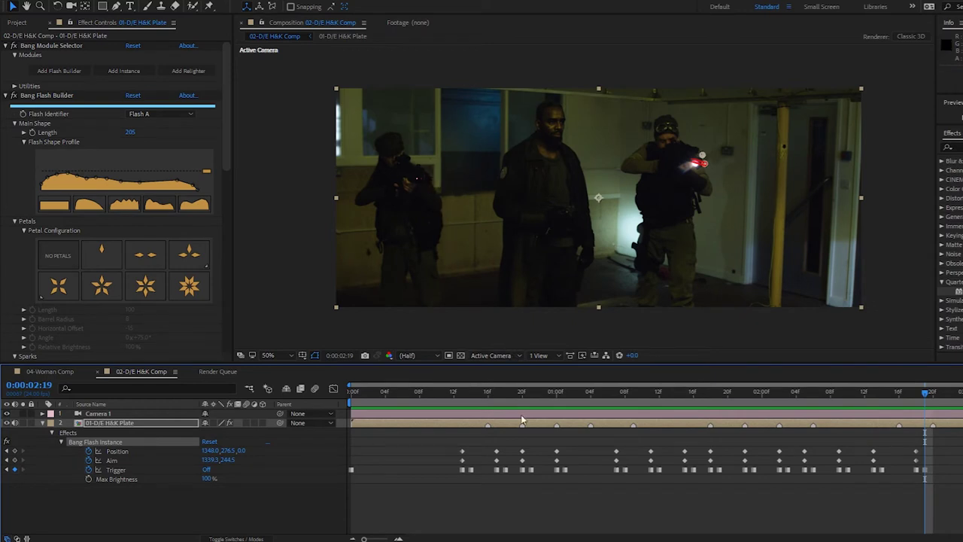
mouse_move(485, 392)
mouse_down()
mouse_move(504, 392)
mouse_move(496, 393)
mouse_up()
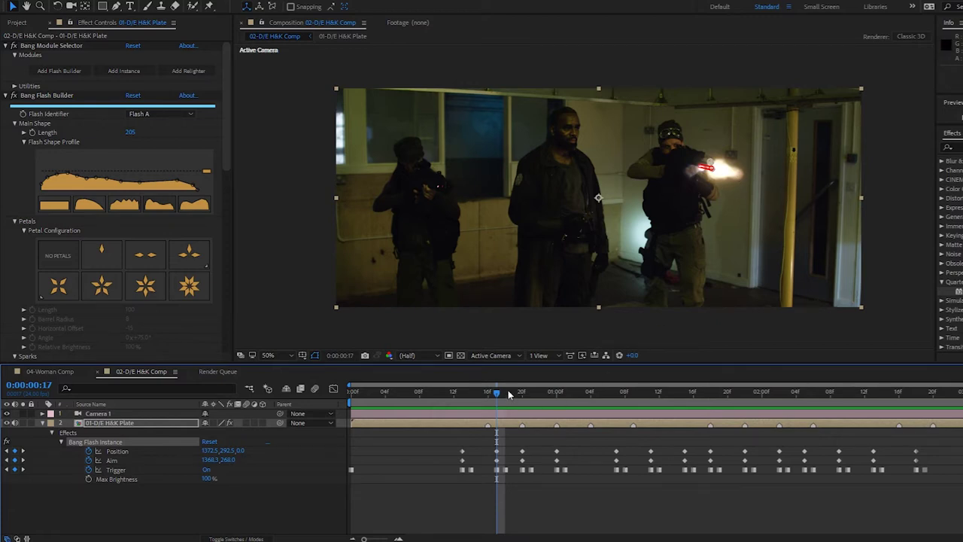
drag(498, 393, 522, 391)
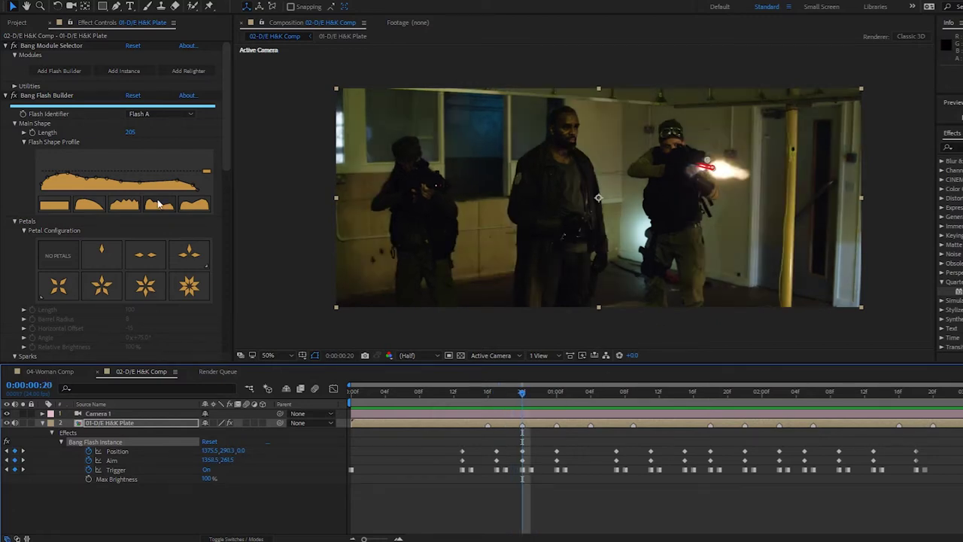
drag(223, 92, 226, 208)
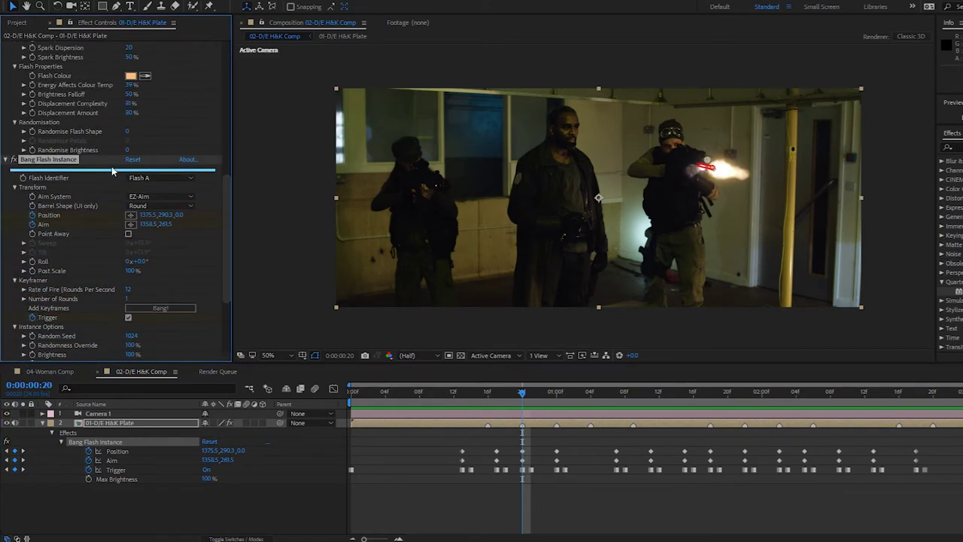
scroll(227, 185, down, 2)
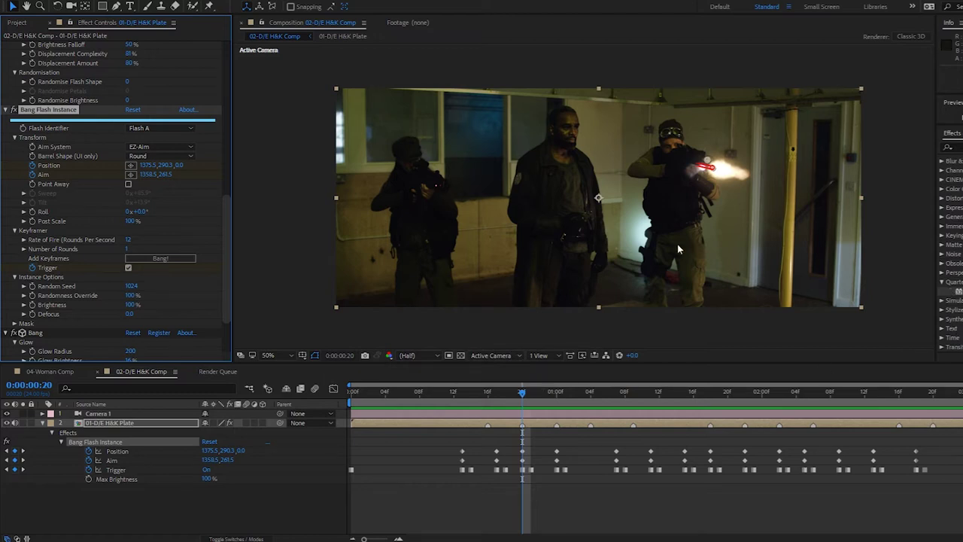
drag(226, 209, 147, 90)
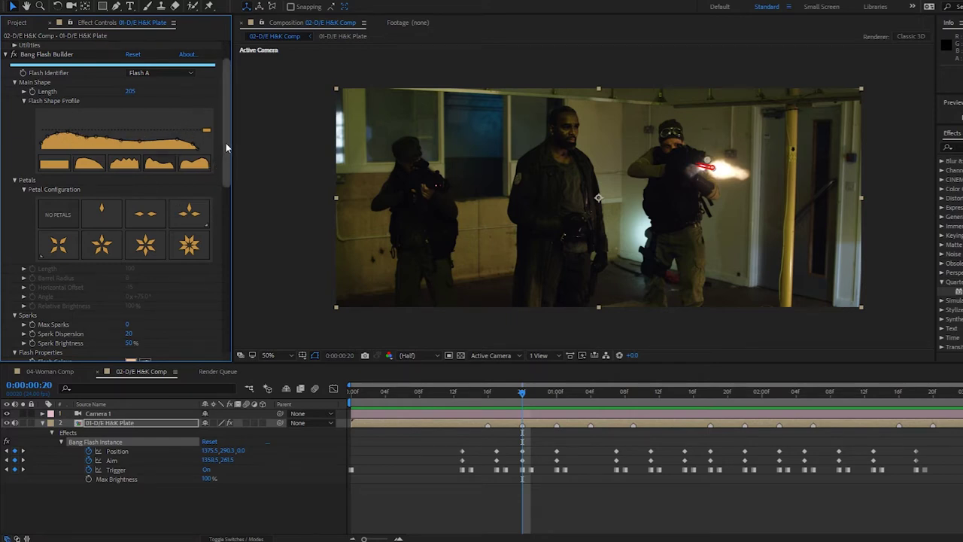
drag(226, 146, 227, 124)
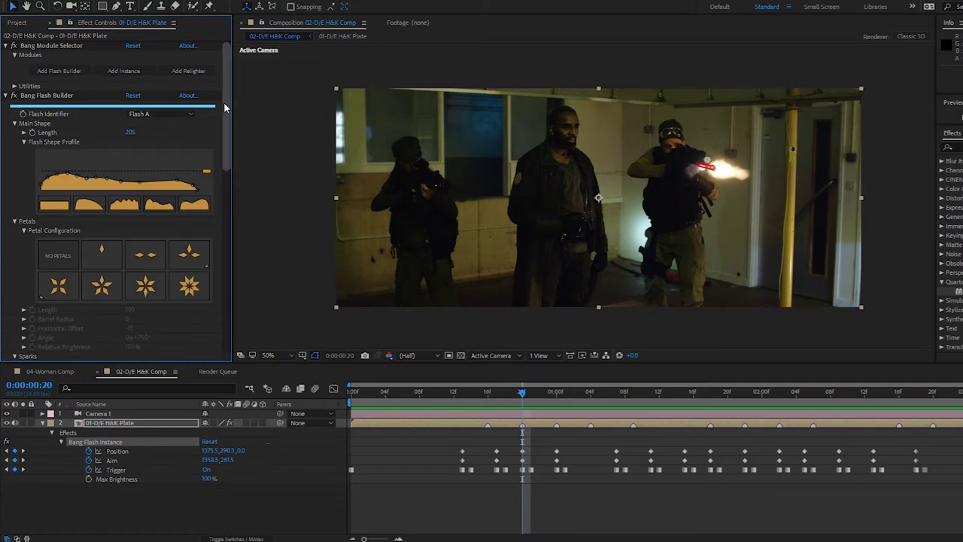
scroll(88, 181, down, 12)
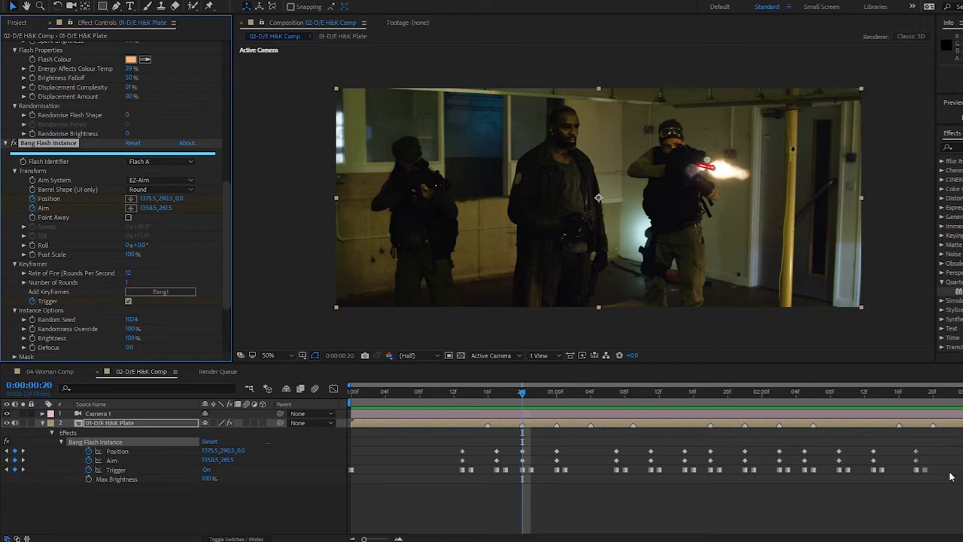
drag(223, 200, 219, 51)
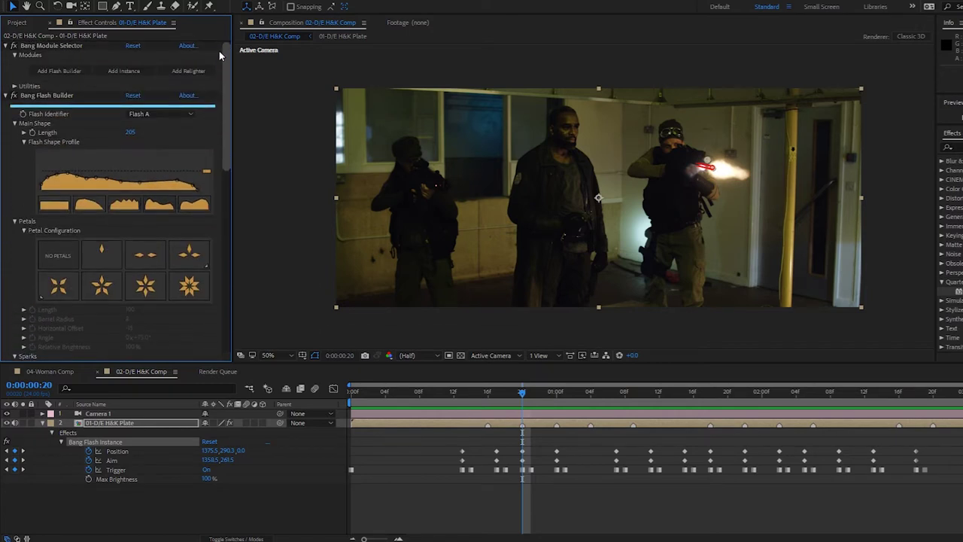
Add Bang Flash Instance 2 to the plate and show its settings at frame 16
click(124, 71)
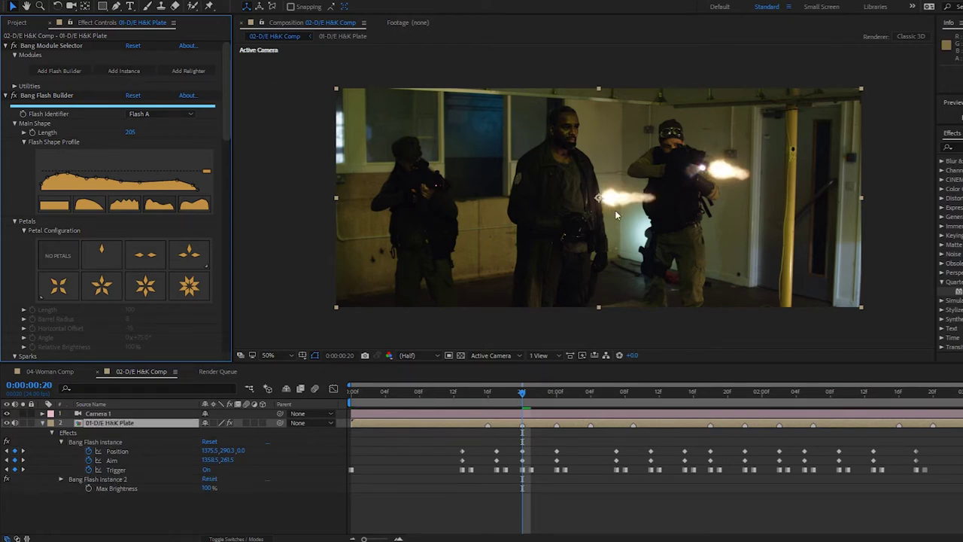
drag(228, 104, 224, 308)
click(46, 140)
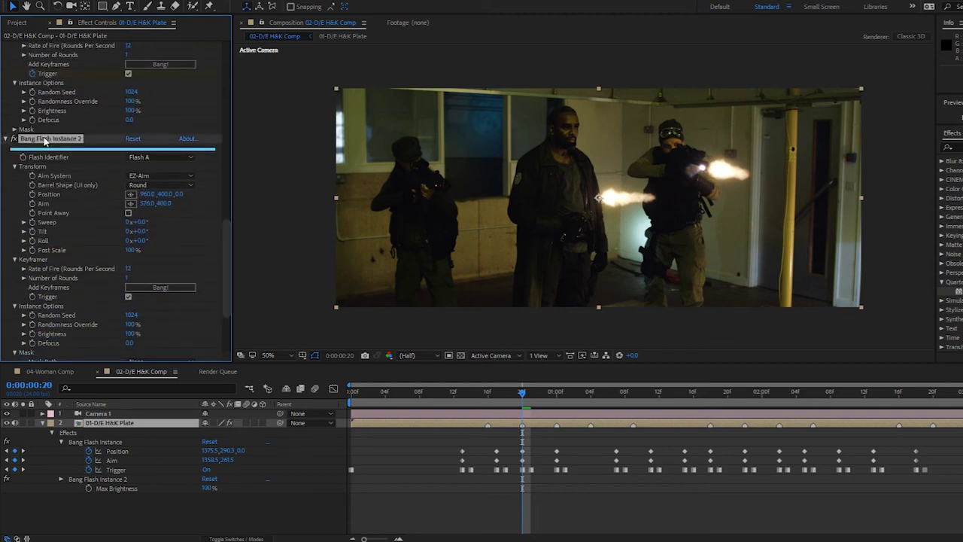
drag(229, 236, 229, 248)
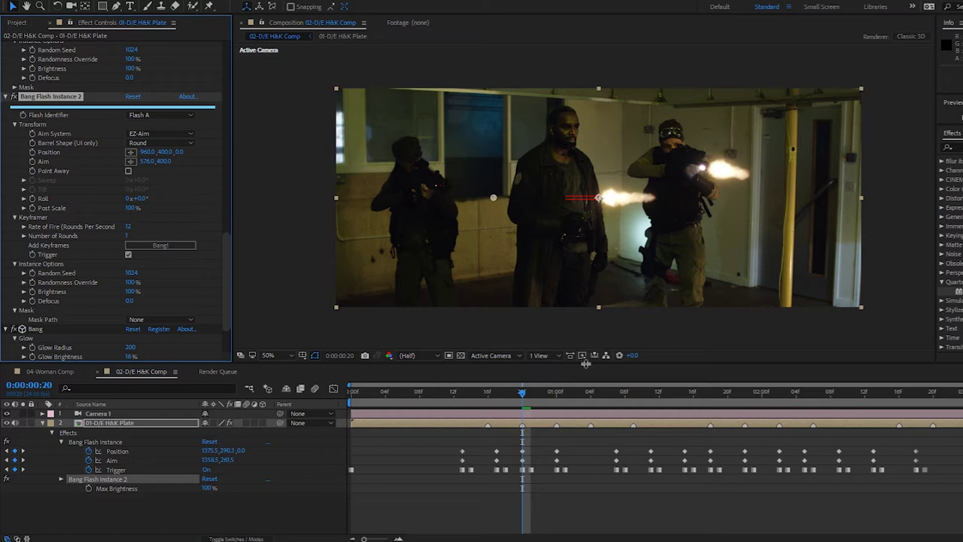
click(488, 393)
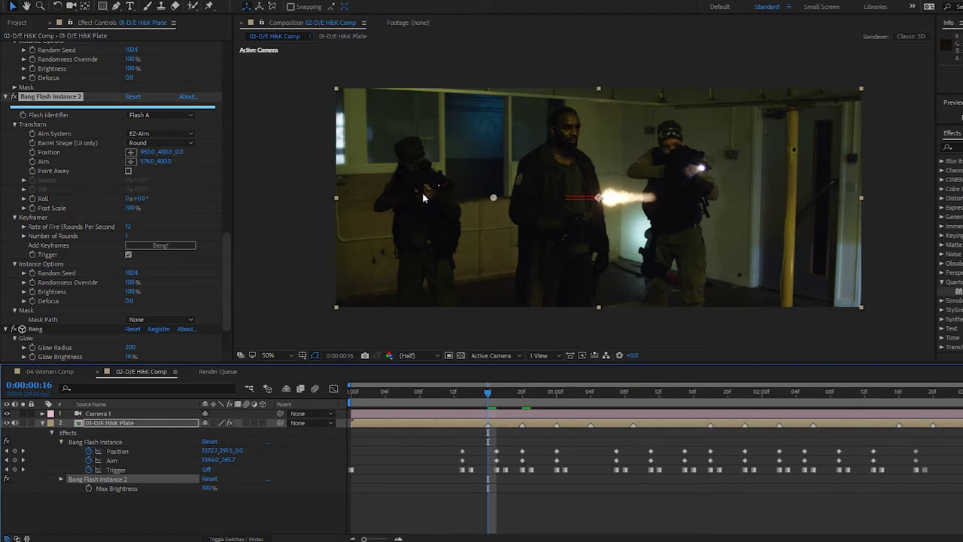
Aim Bang Flash Instance 2 along the left rifle barrel and key a shot on each firing frame
key(period)
key(period)
key(period)
key(comma)
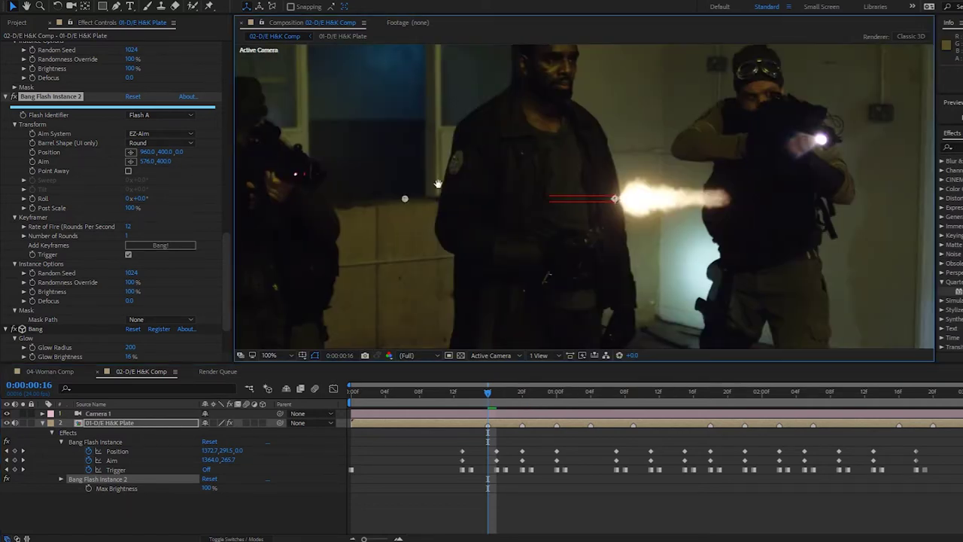
drag(461, 187, 615, 215)
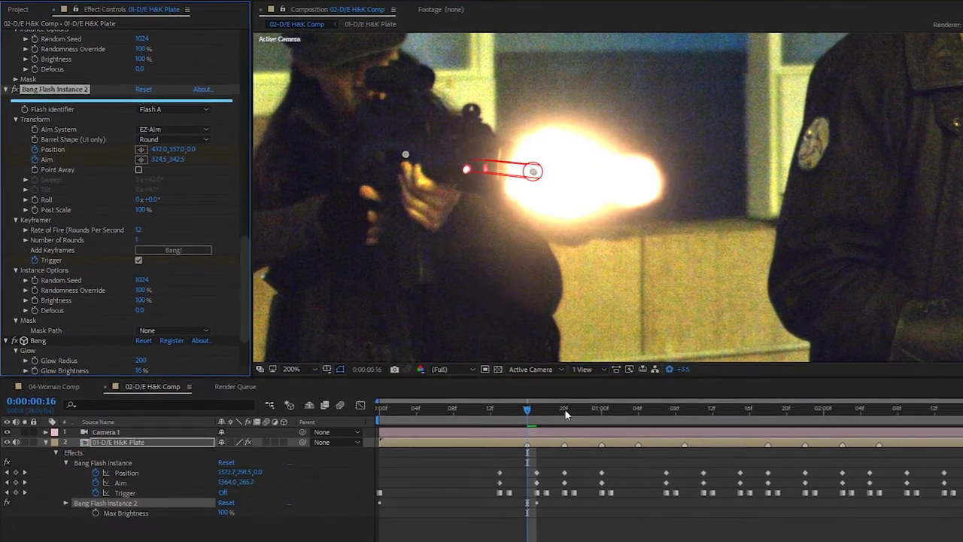
click(565, 413)
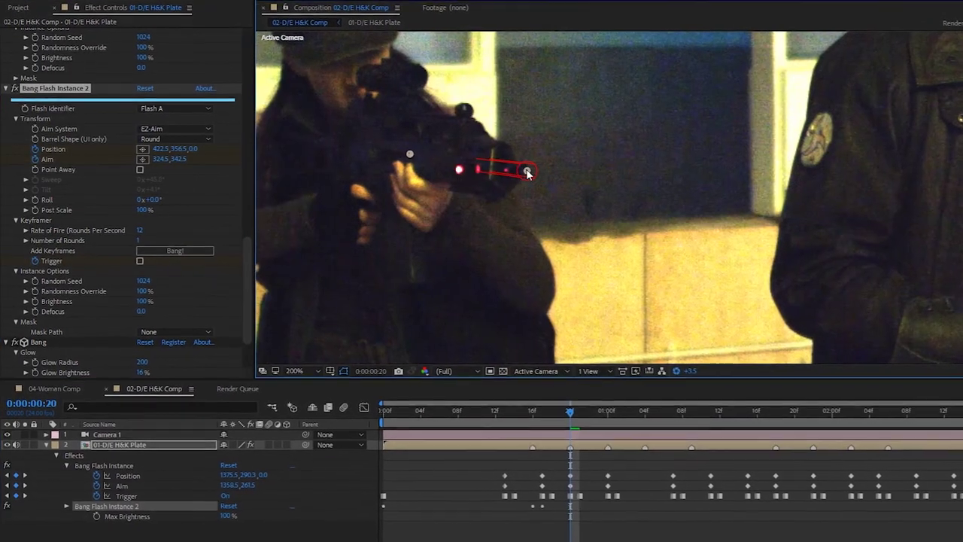
click(173, 250)
key(Page_Down)
key(Page_Down)
key(Page_Down)
key(Page_Down)
key(Page_Down)
key(Page_Down)
key(Page_Down)
key(Page_Down)
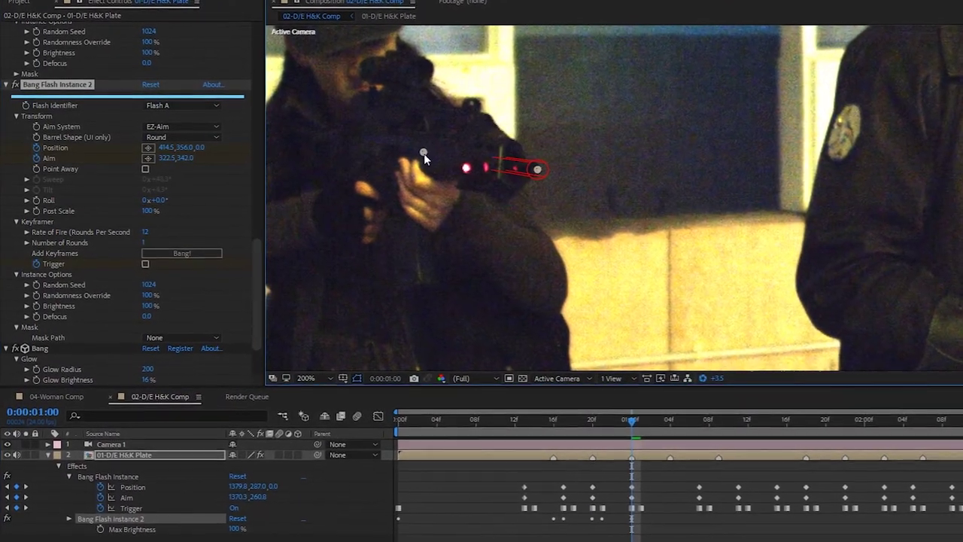
click(737, 430)
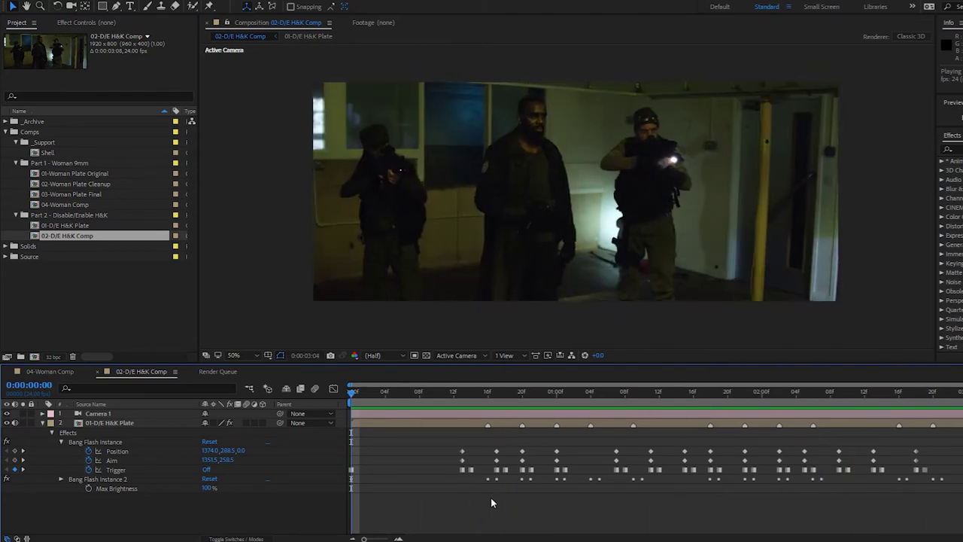
Check both rifle flashes on the firing frame and bring back the 01-D/E H&K Plate's Bang settings
key(space)
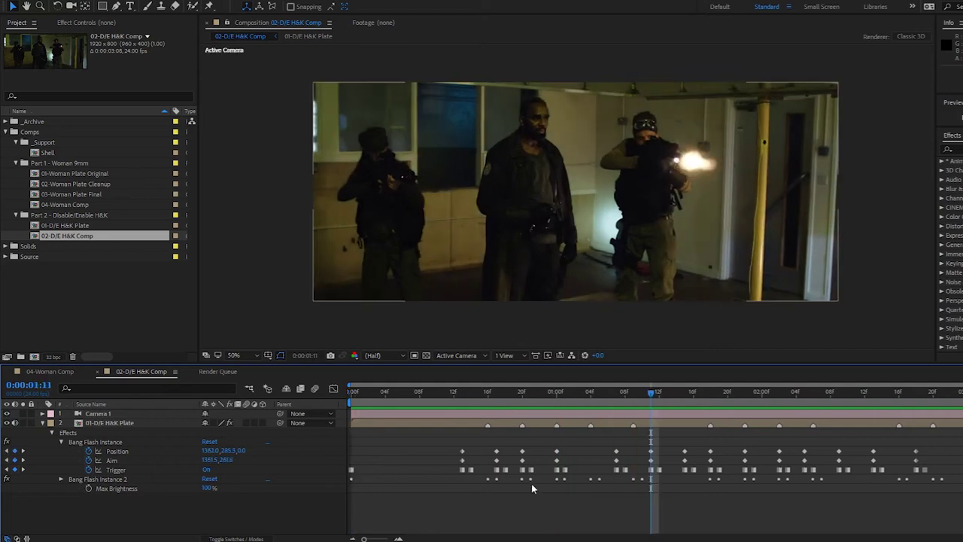
drag(483, 401, 518, 397)
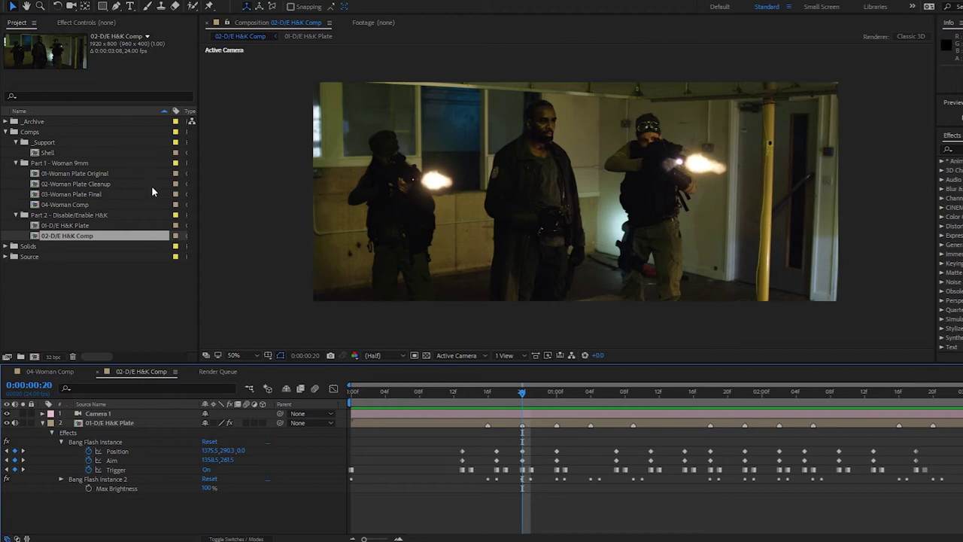
click(72, 27)
click(112, 423)
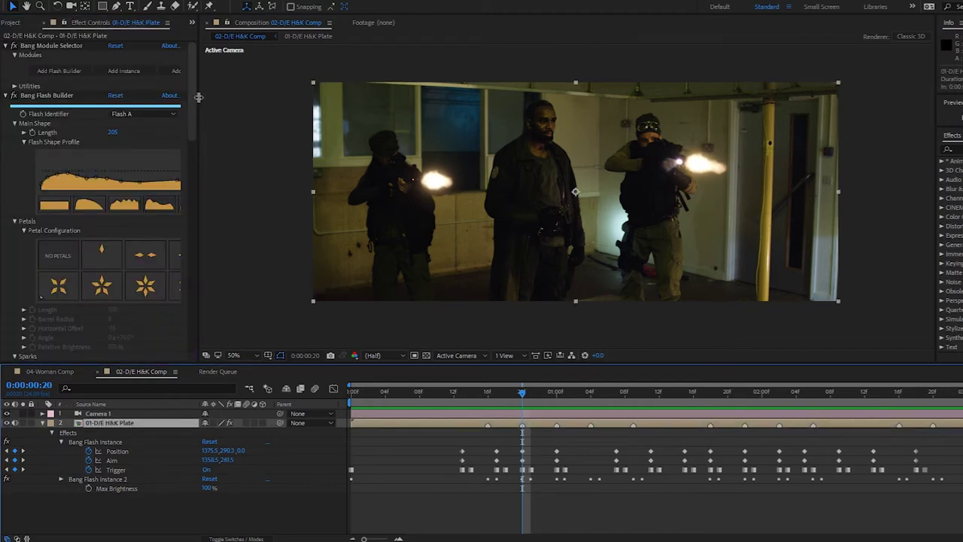
Compare the one-, two-, three-, six- and eight-petal configurations, then set Flash A to four-petal X
drag(196, 96, 245, 139)
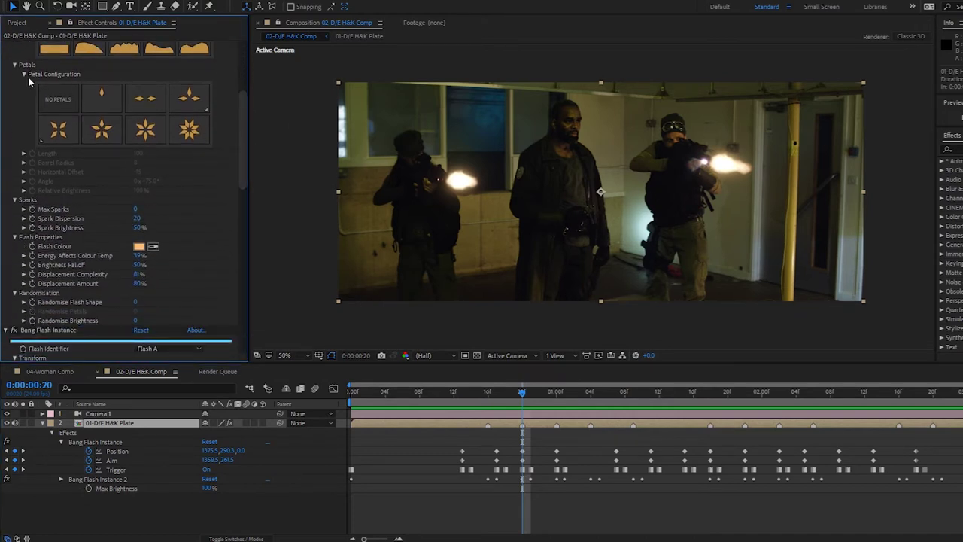
click(105, 107)
click(152, 101)
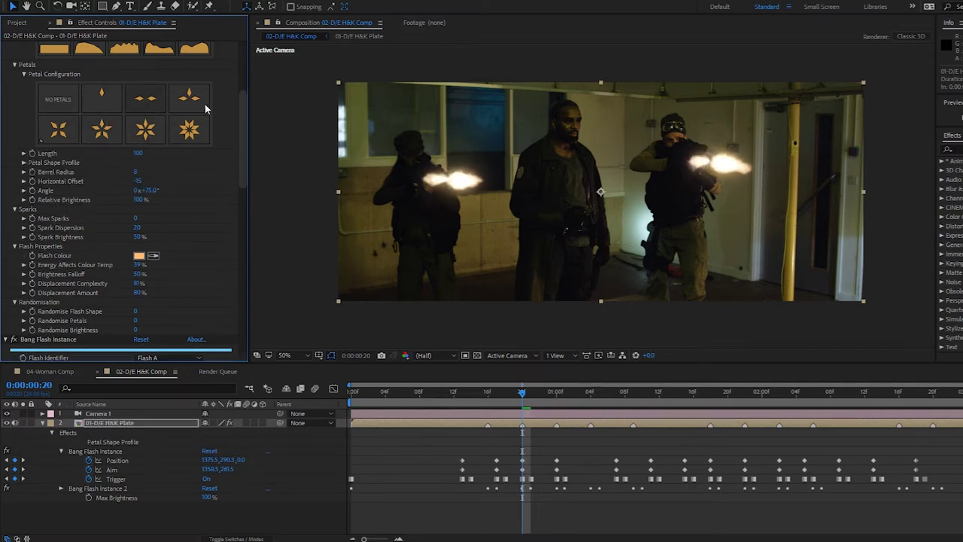
click(187, 103)
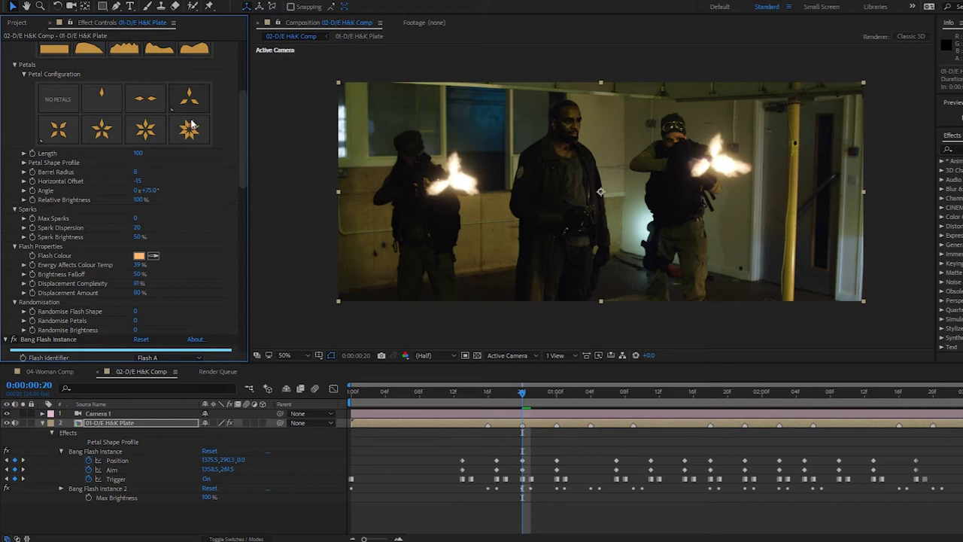
click(59, 131)
click(139, 133)
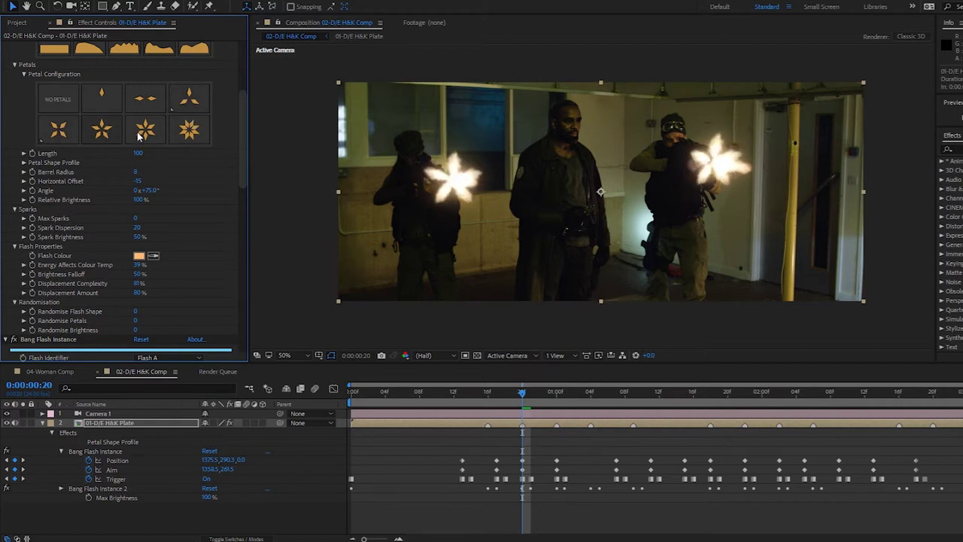
click(150, 134)
click(193, 133)
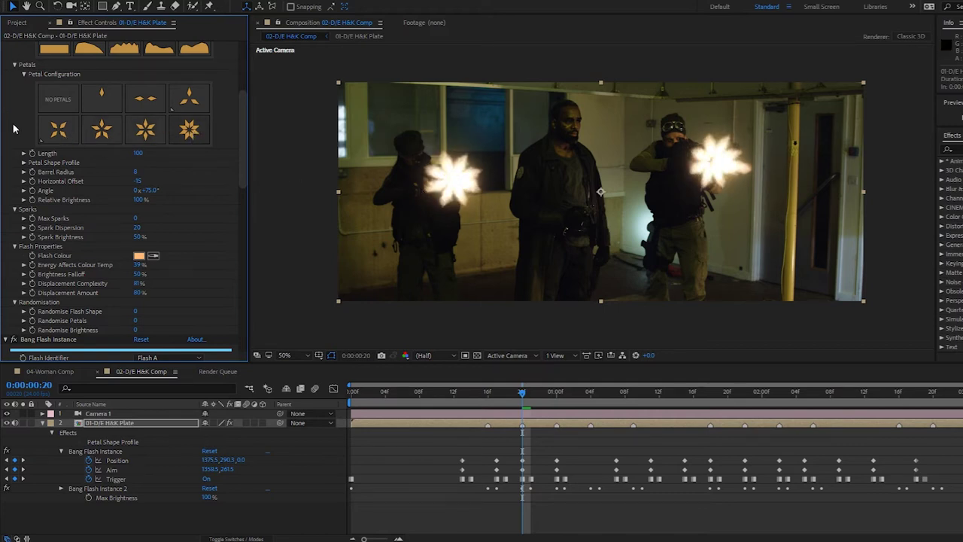
click(58, 131)
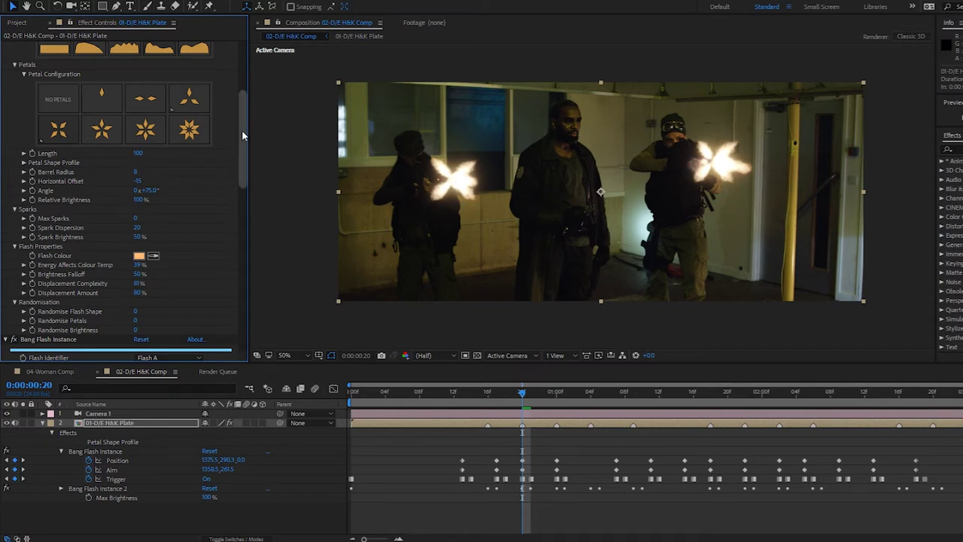
Set Roll to 45° on both Bang Flash Instance and Bang Flash Instance 2
drag(239, 137, 241, 213)
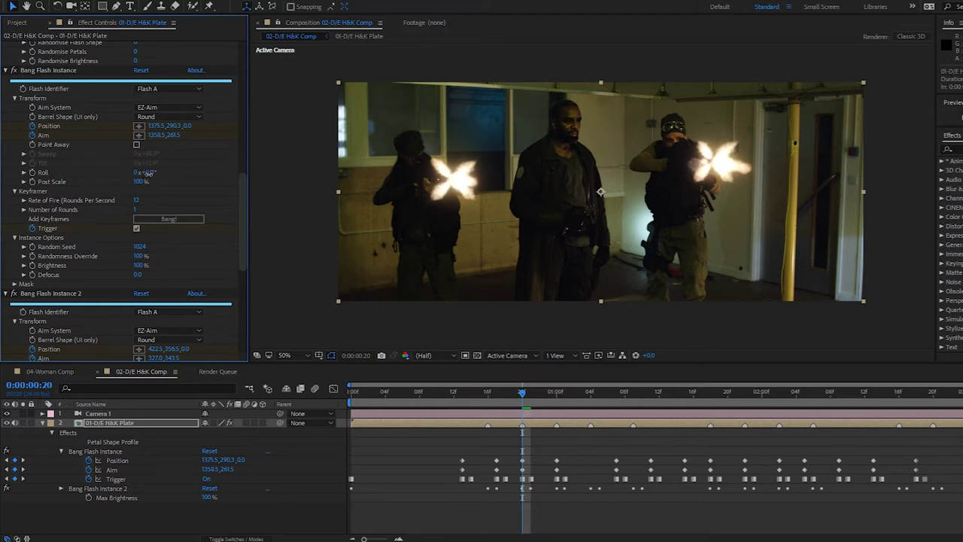
drag(147, 172, 173, 174)
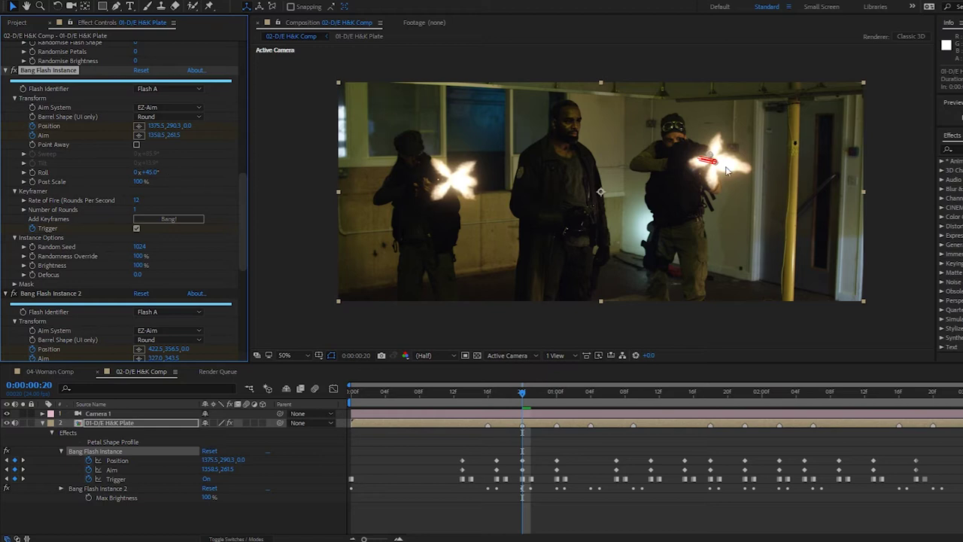
drag(240, 194, 245, 241)
drag(148, 246, 172, 252)
drag(241, 224, 242, 80)
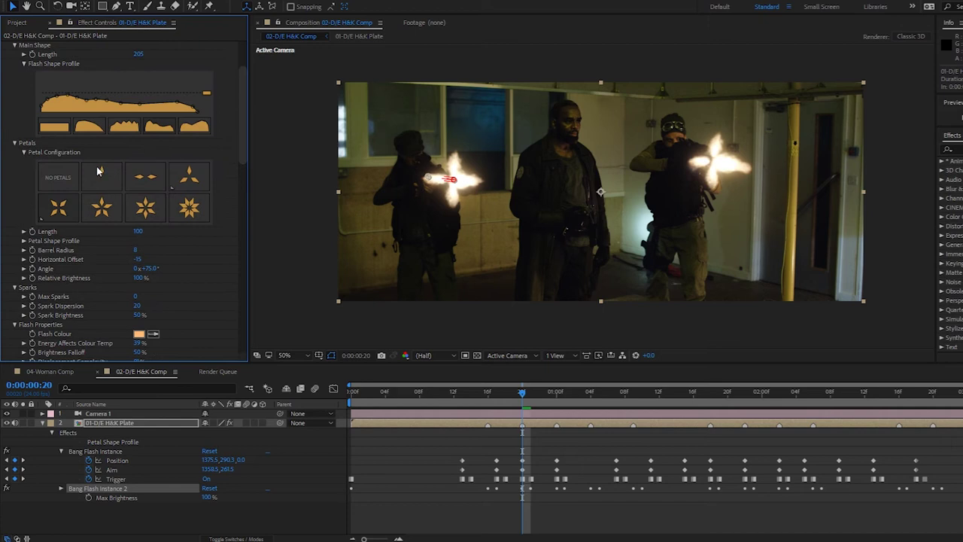
Shorten Flash A's petals to Length 85 and apply the peaked petal profile preset, fine-tuning its curve
click(25, 241)
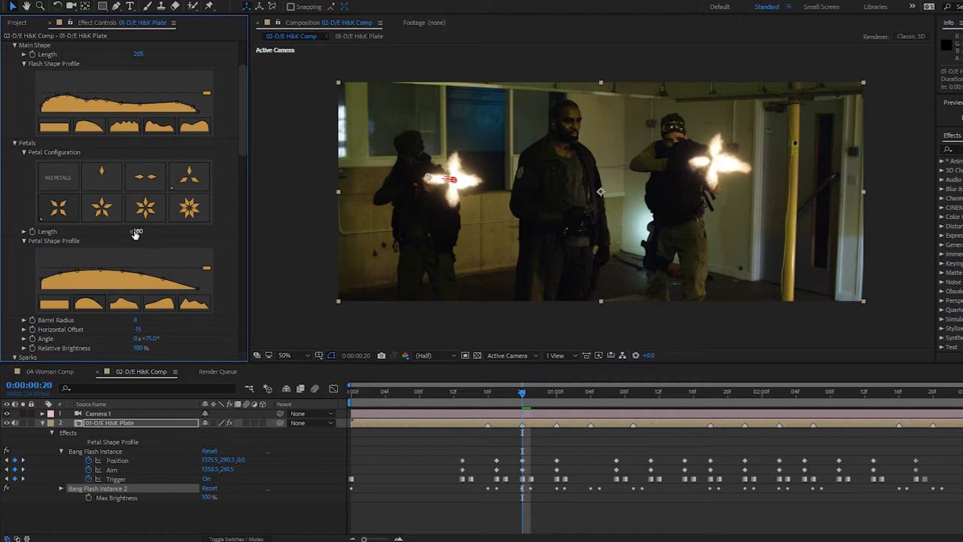
drag(137, 231, 128, 233)
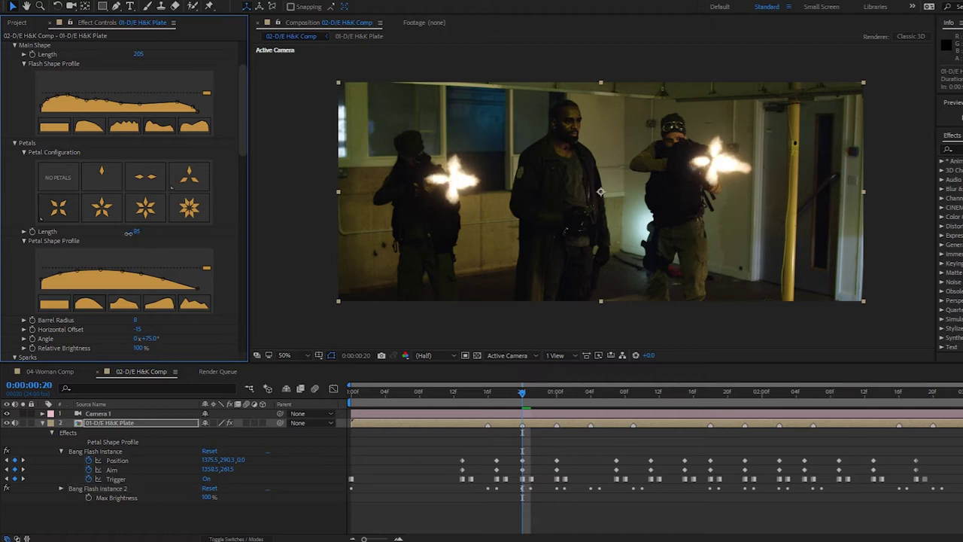
click(127, 304)
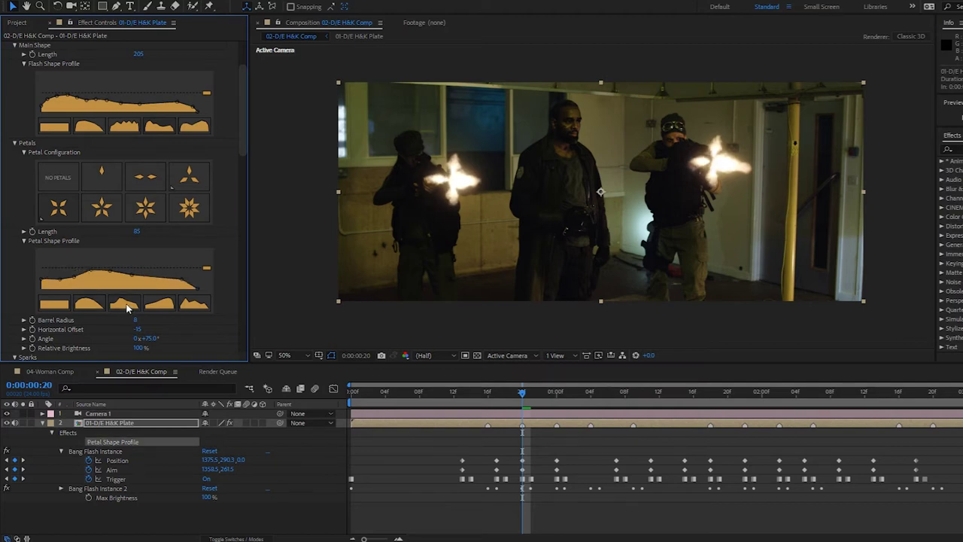
click(162, 305)
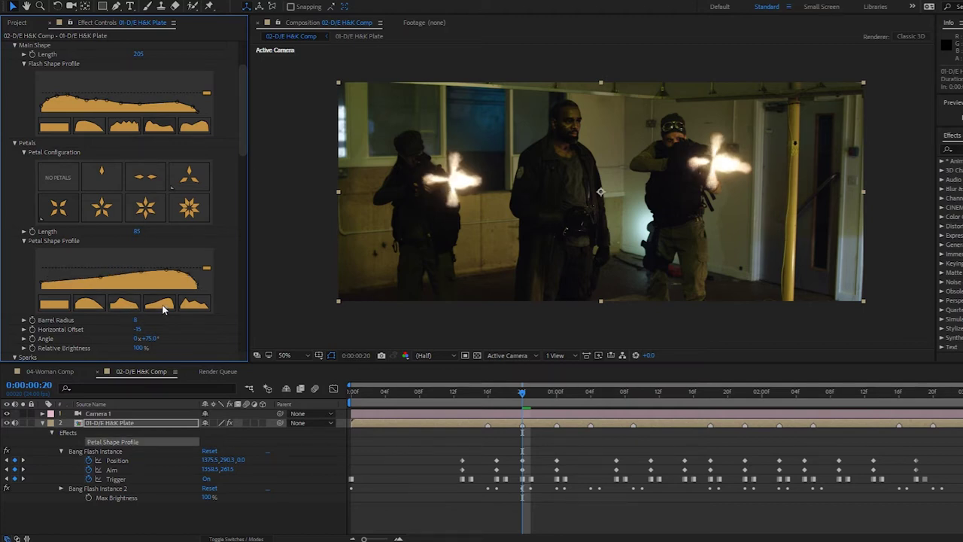
click(192, 305)
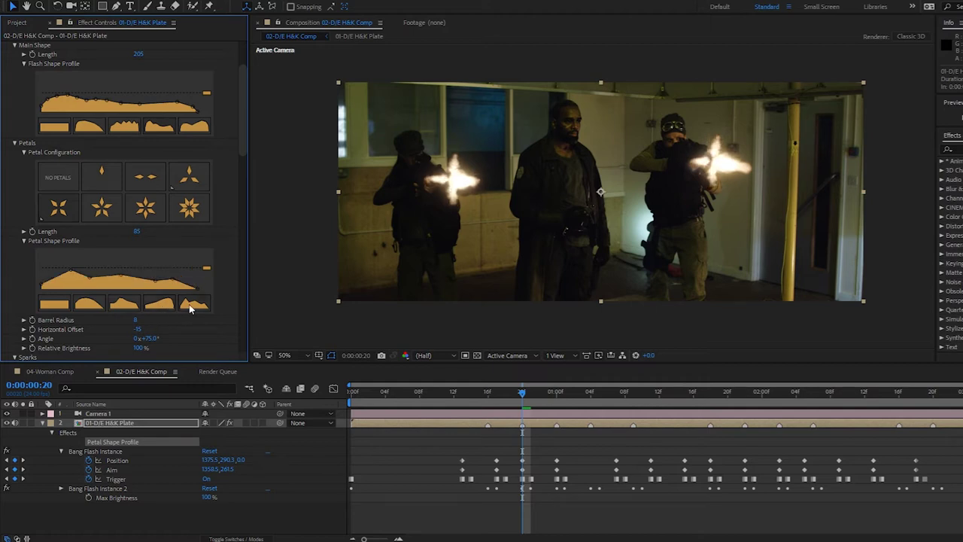
click(130, 306)
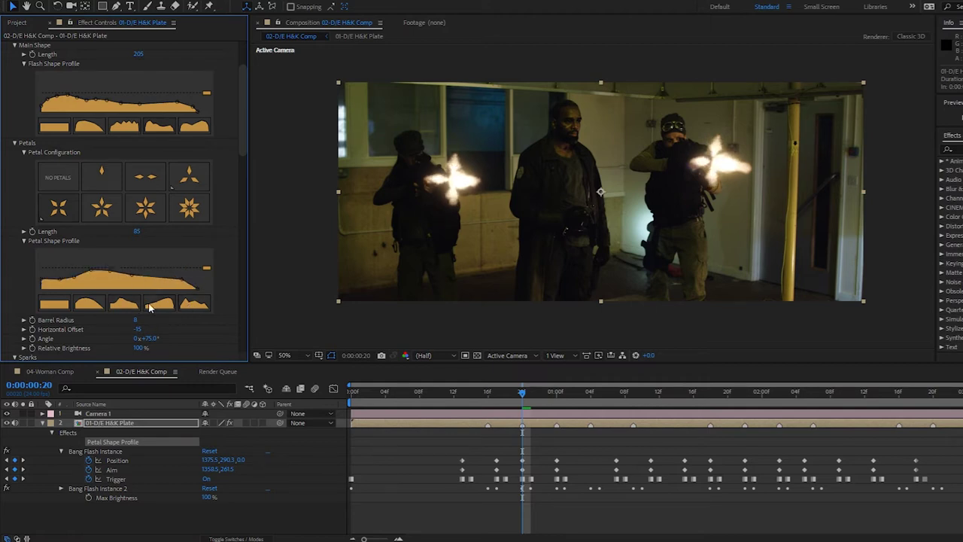
click(192, 305)
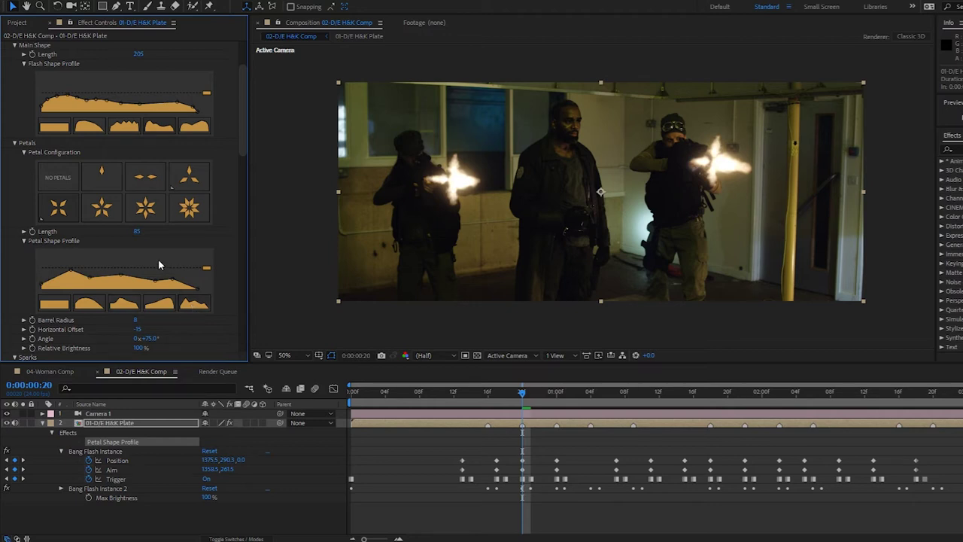
drag(203, 273, 207, 274)
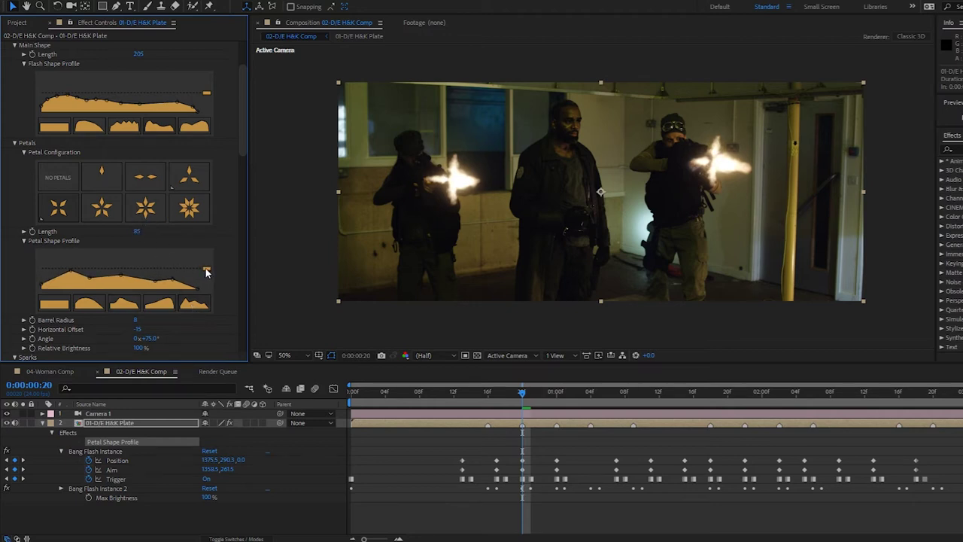
drag(207, 273, 207, 273)
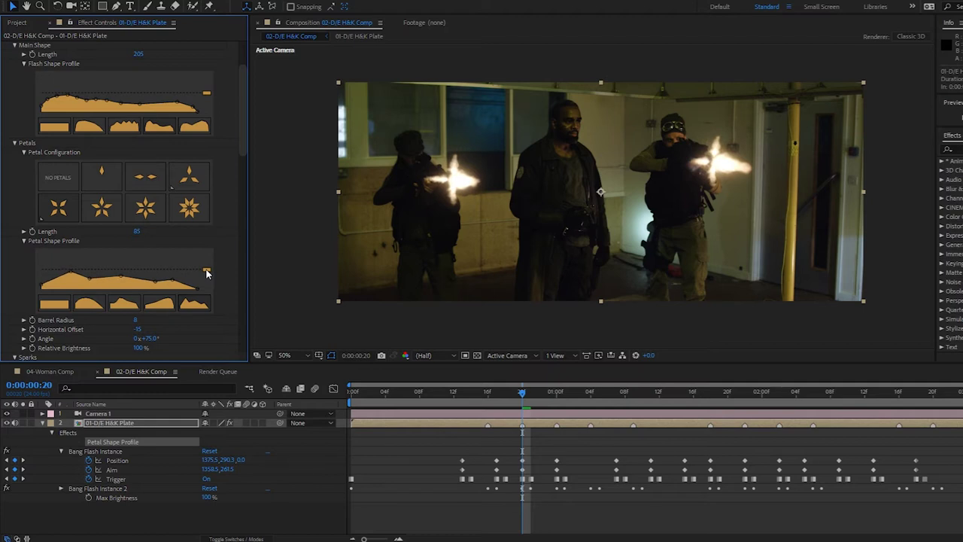
Angle the petals to 85° and lower their relative brightness to 55%, then preview the flashes
drag(241, 139, 246, 166)
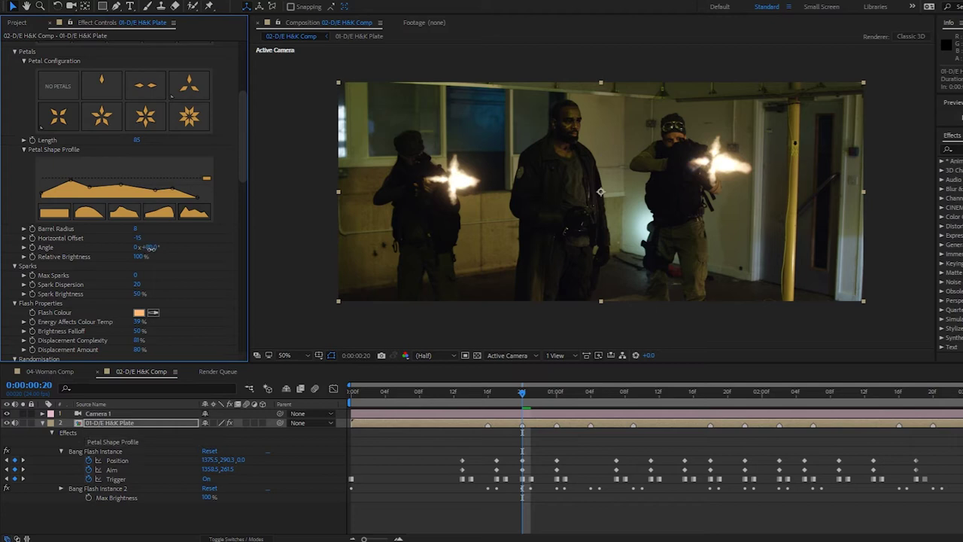
drag(147, 247, 195, 267)
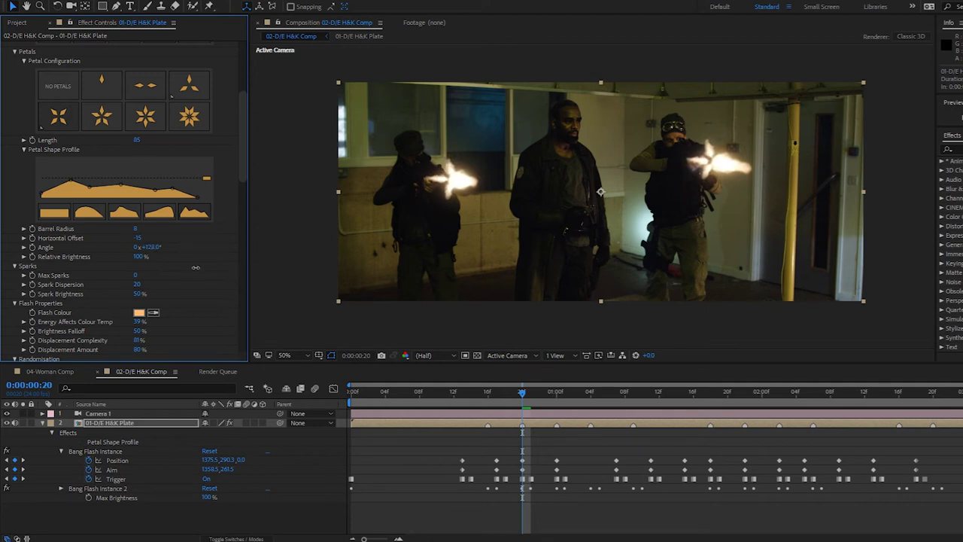
drag(196, 267, 170, 264)
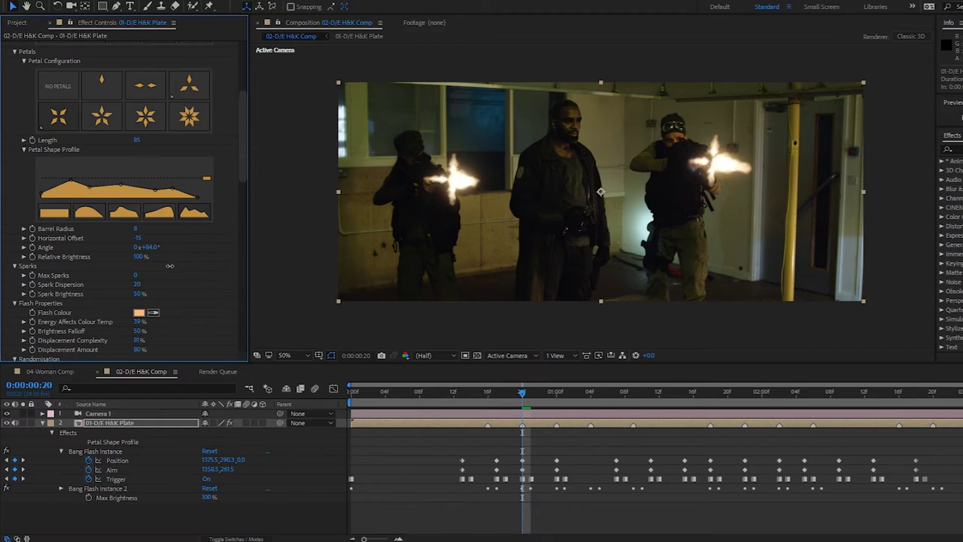
mouse_move(138, 257)
mouse_down()
mouse_move(101, 261)
mouse_move(150, 261)
mouse_move(132, 260)
mouse_up()
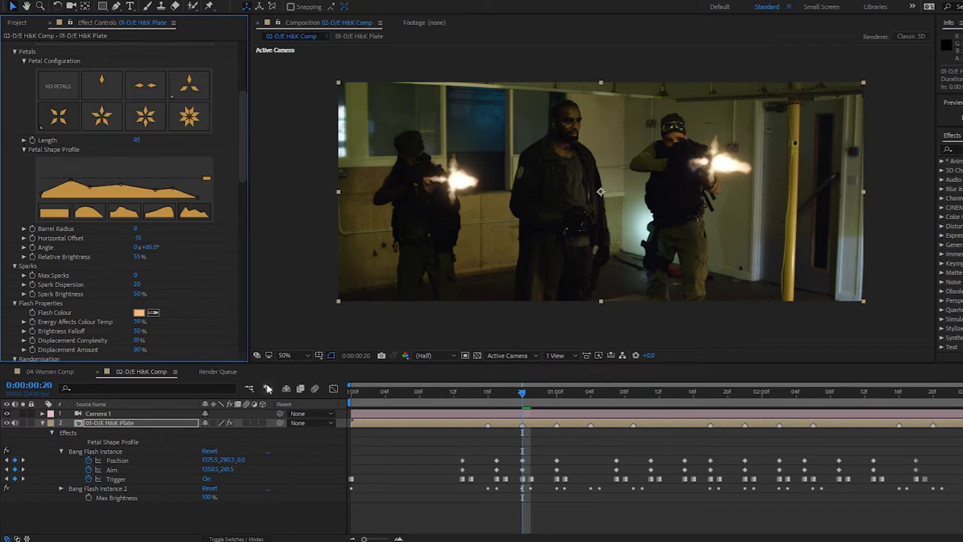
key(space)
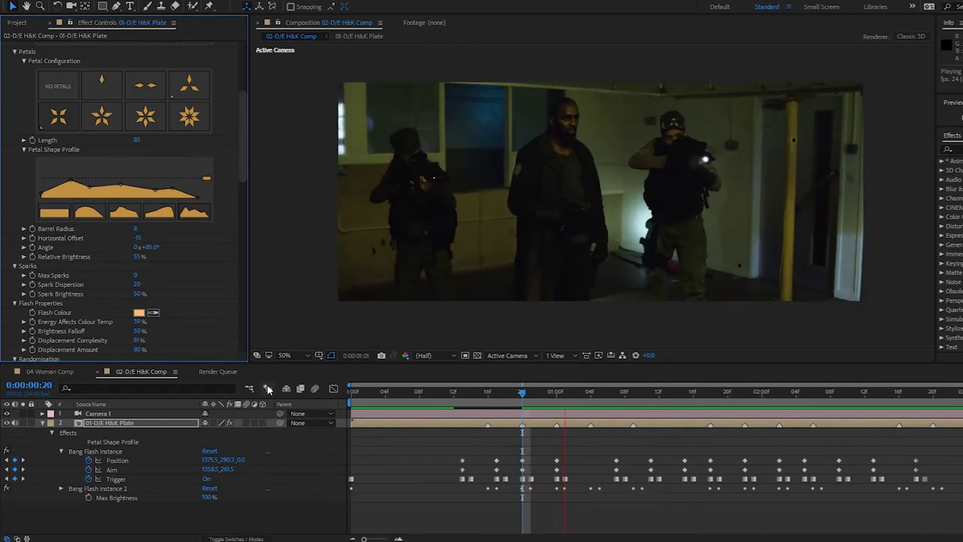
key(space)
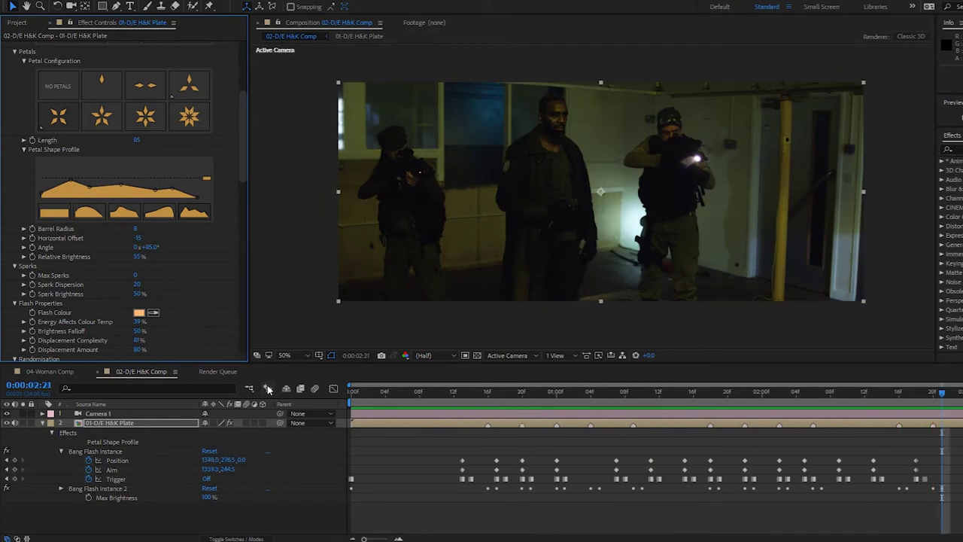
click(556, 393)
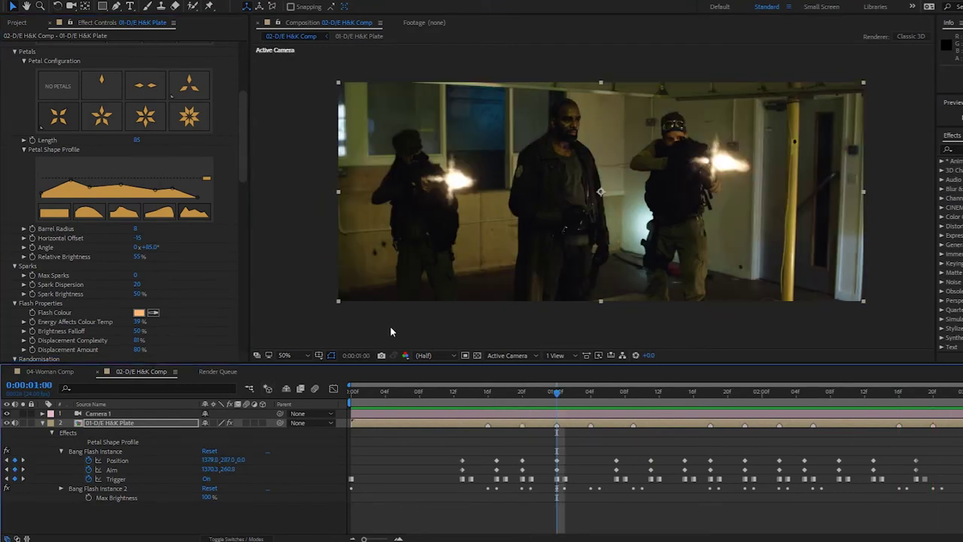
Preview from 0:00:01:00, park on a firing frame, and review the Bang Flash Instance settings
key(space)
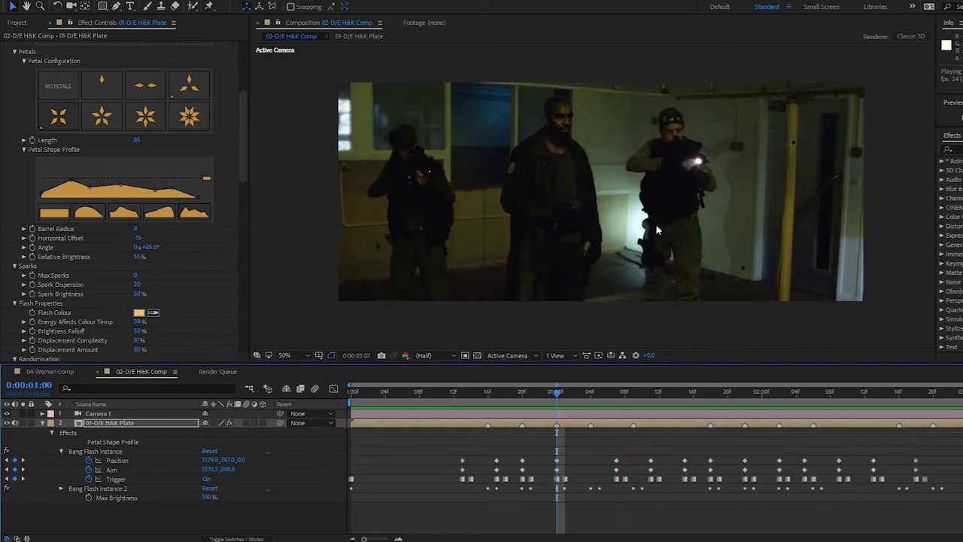
key(space)
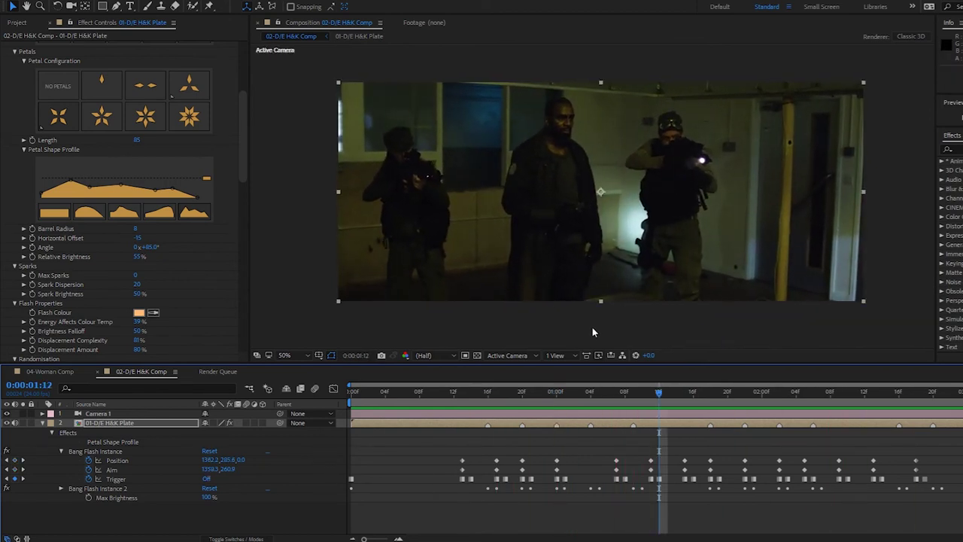
click(617, 395)
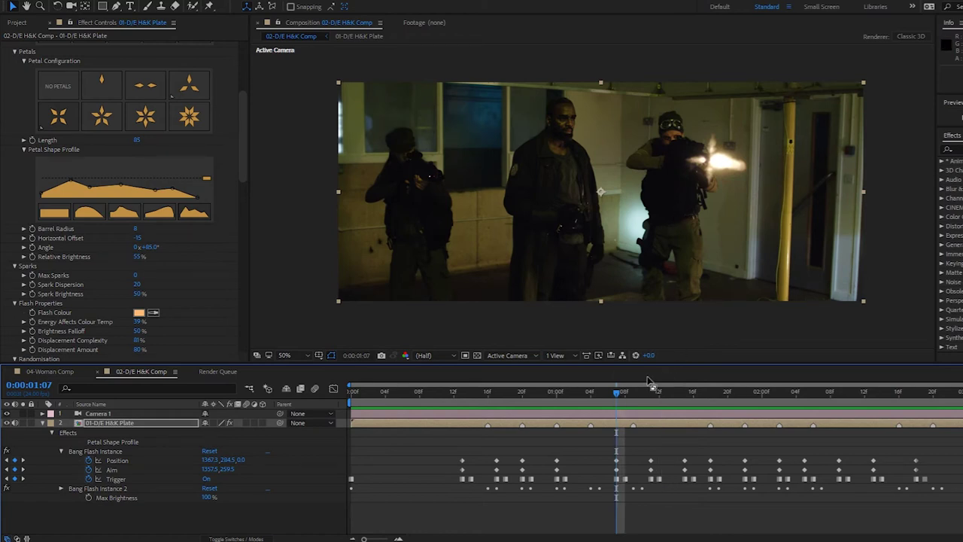
drag(618, 395, 557, 405)
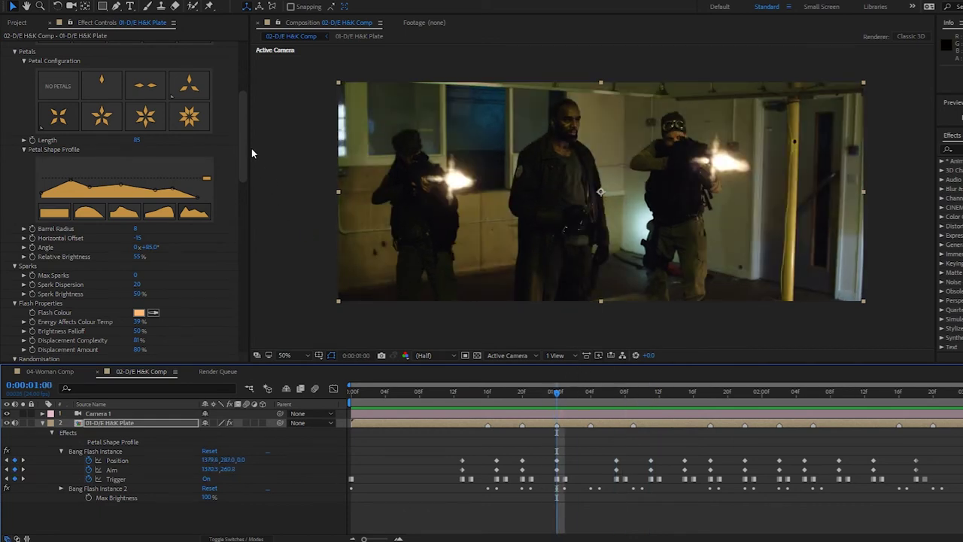
drag(244, 154, 246, 202)
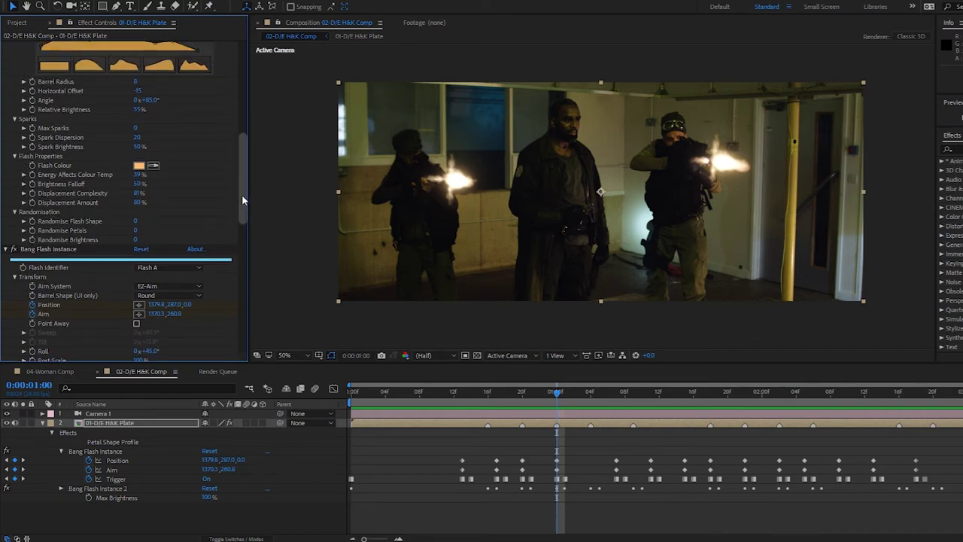
drag(241, 194, 240, 204)
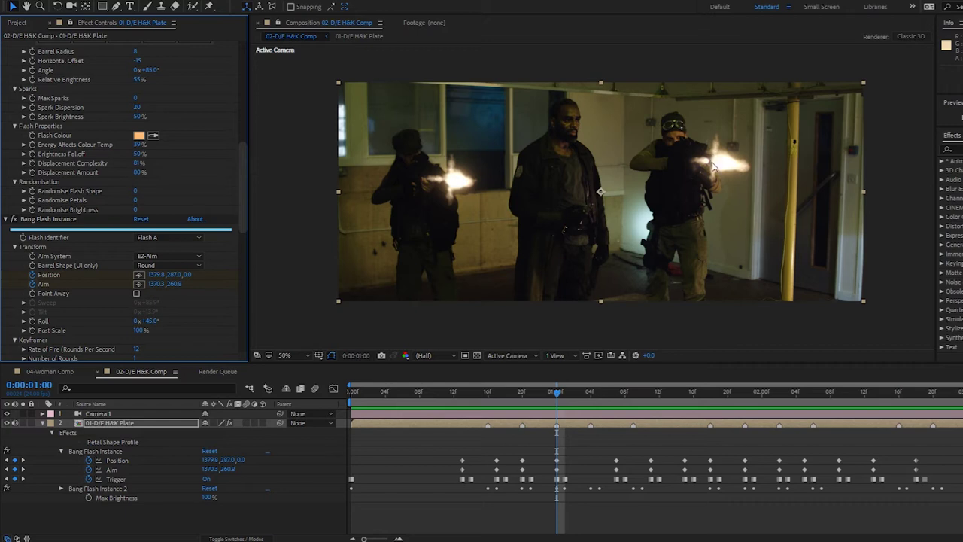
mouse_move(243, 218)
mouse_down()
mouse_move(233, 134)
mouse_move(249, 207)
mouse_up()
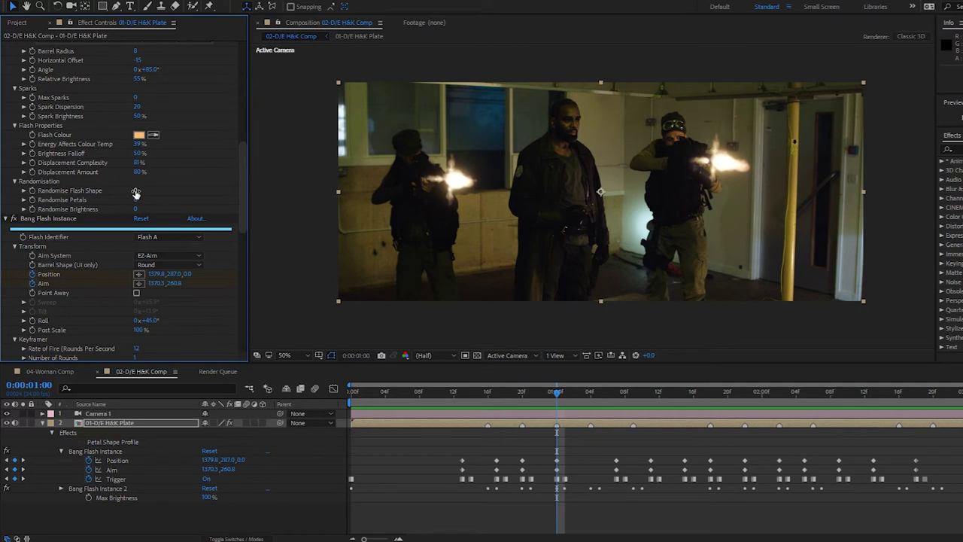
Set Randomise Flash Shape to 60 and Randomise Petals to 50, previewing the varied shots
scroll(242, 183, up, 5)
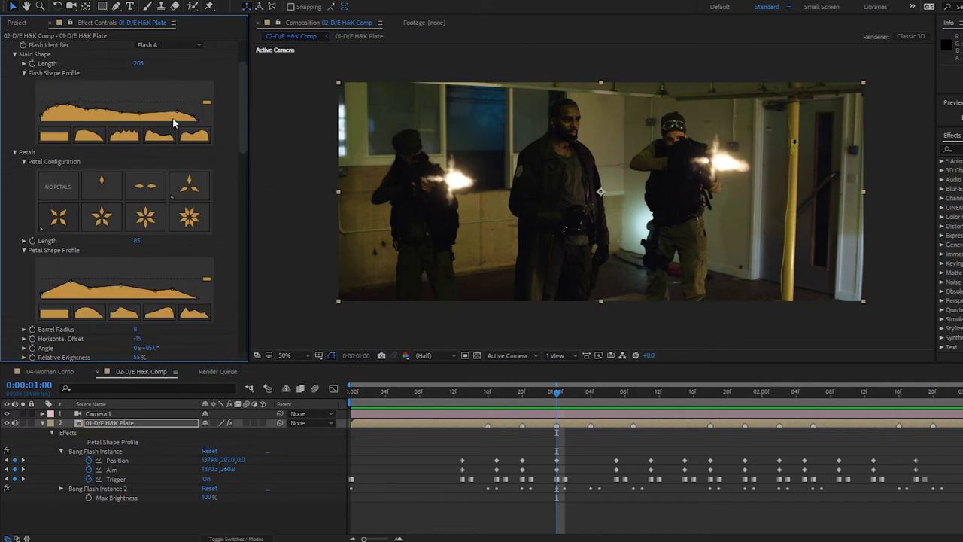
drag(243, 106, 242, 196)
drag(133, 143, 209, 151)
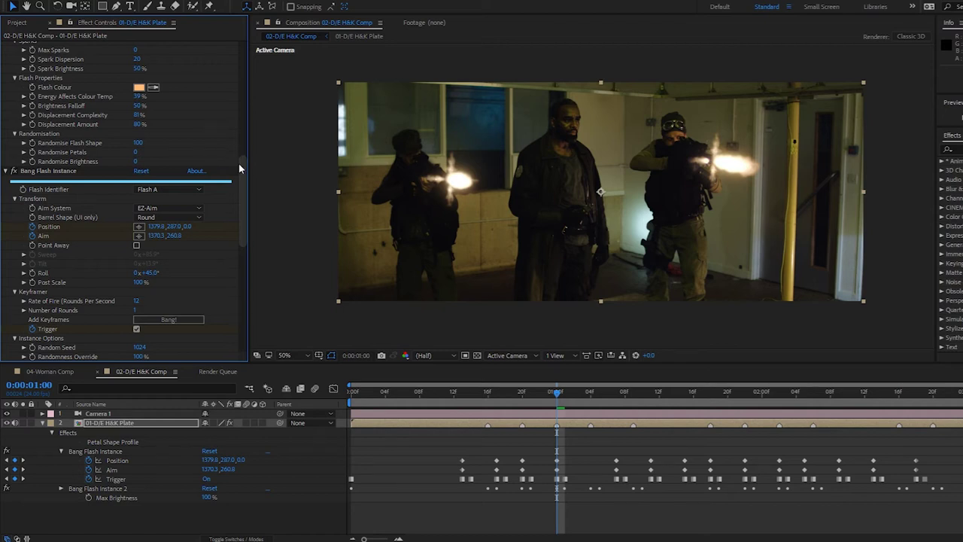
mouse_move(238, 164)
mouse_down()
mouse_move(237, 78)
mouse_move(241, 170)
mouse_up()
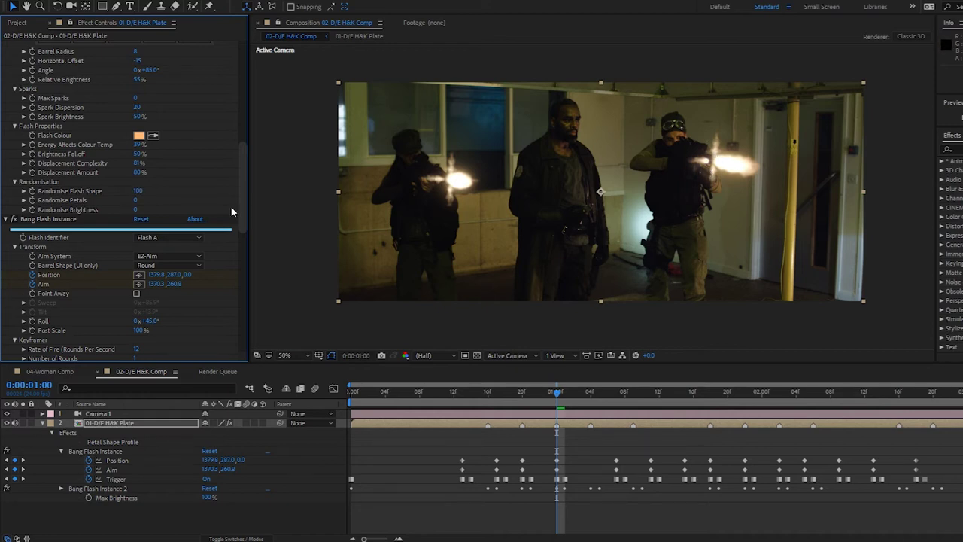
key(space)
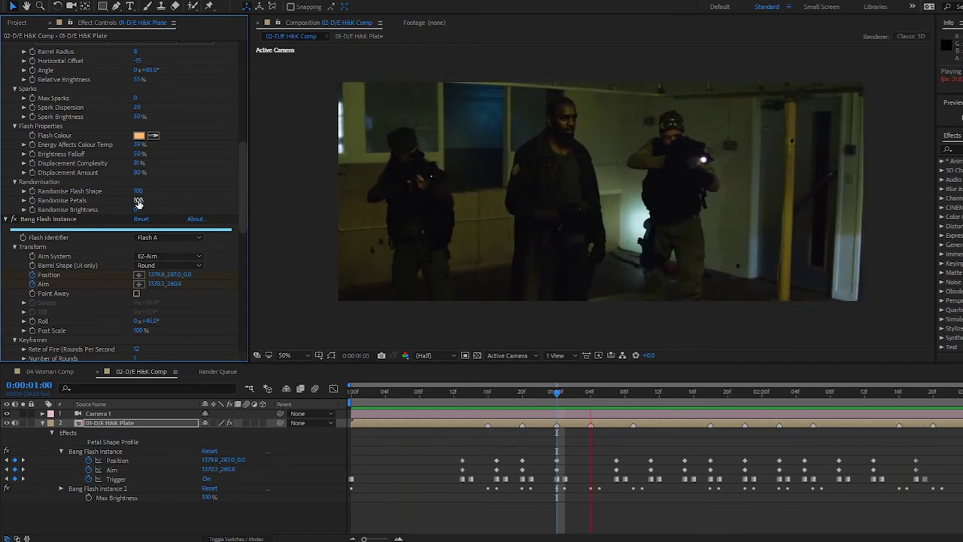
drag(122, 198, 109, 198)
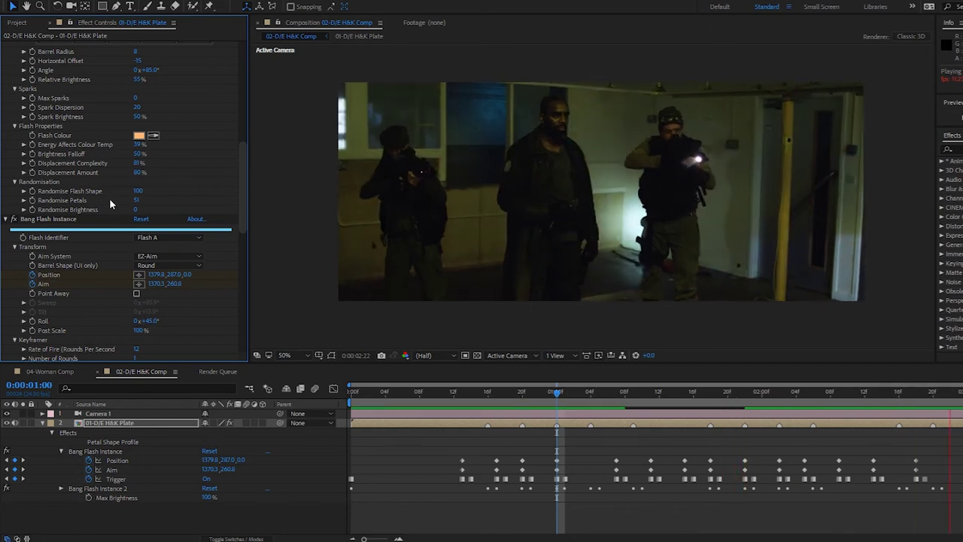
drag(128, 186, 117, 191)
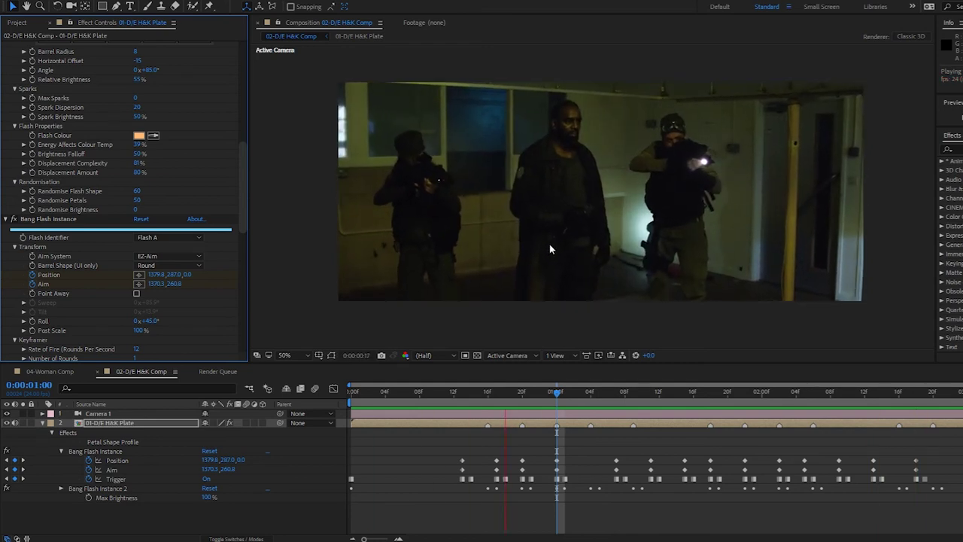
key(space)
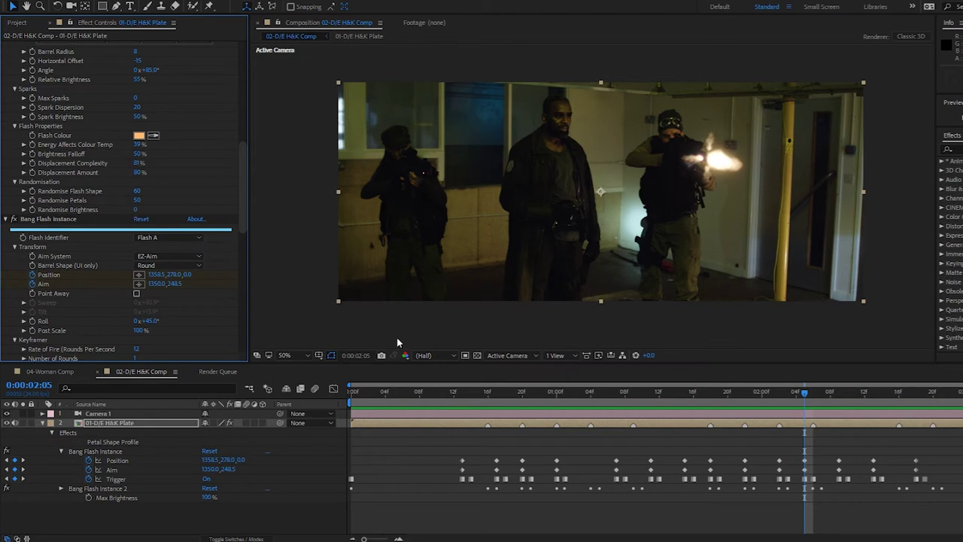
At frame 0:00:00:17, raise Randomise Brightness to 100 and preview the varied flashes
click(496, 395)
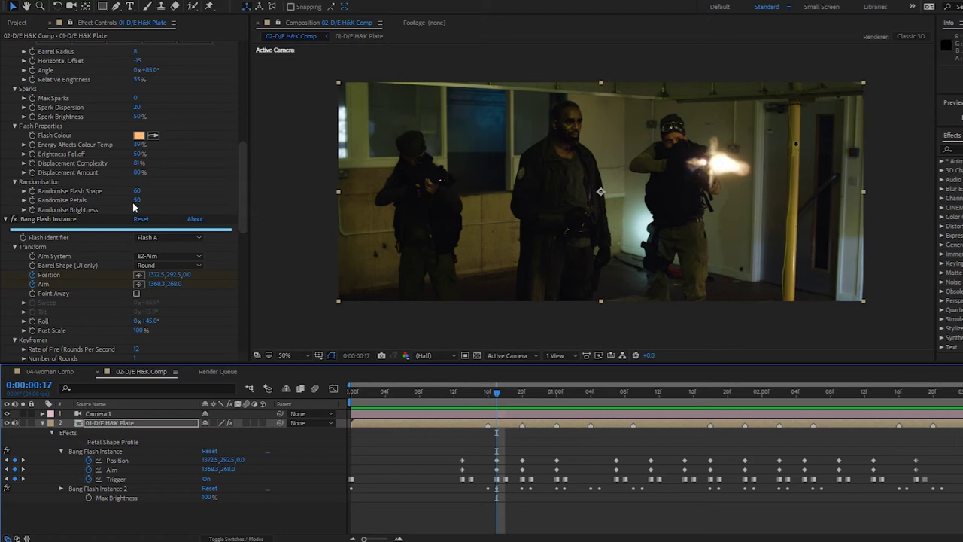
drag(135, 213, 183, 216)
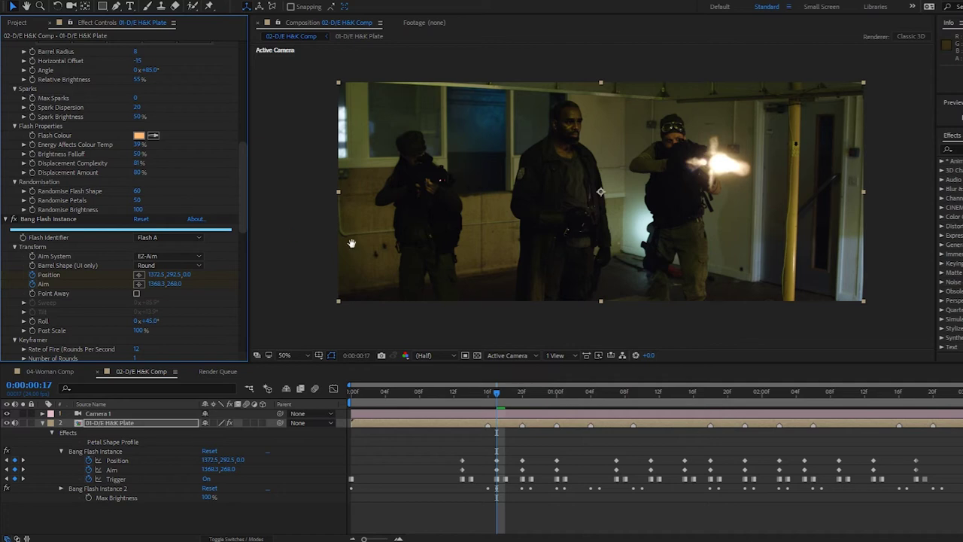
key(space)
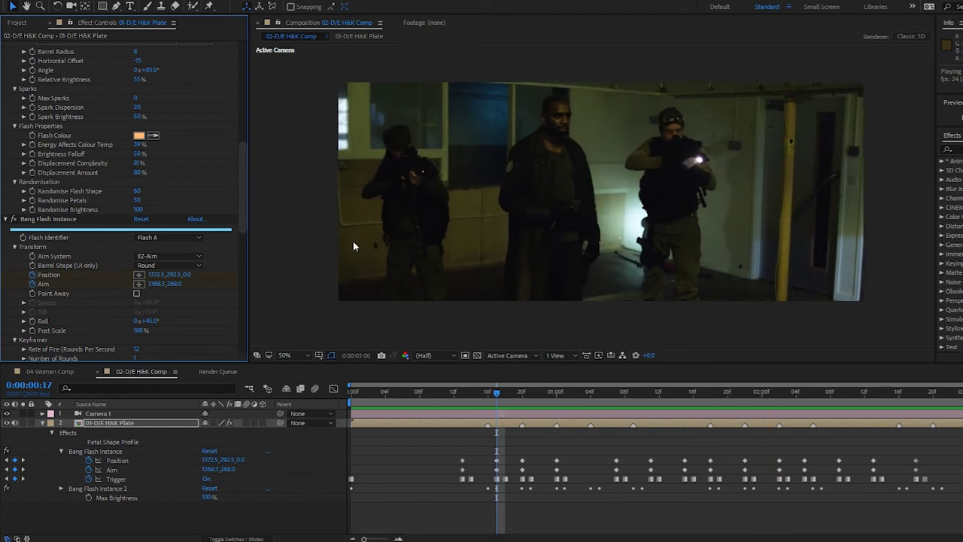
key(space)
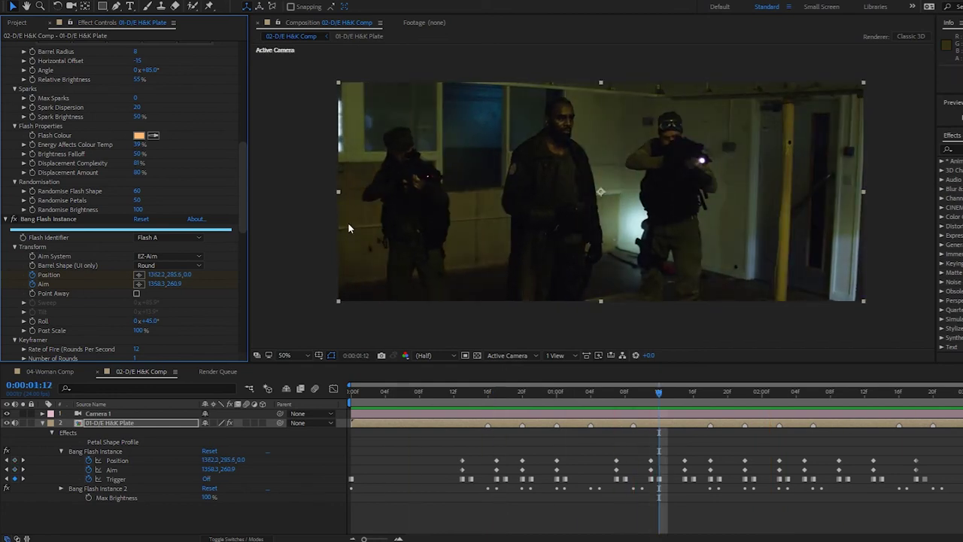
drag(245, 156, 247, 188)
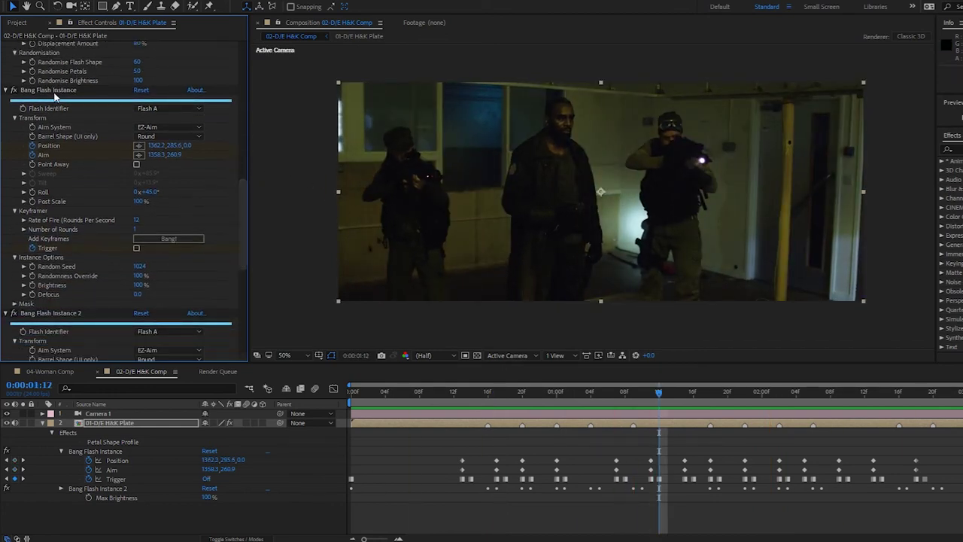
At 0:00:00:20, change the first Bang Flash Instance's Random Seed to 1314, undoing a trial value
click(98, 171)
click(58, 315)
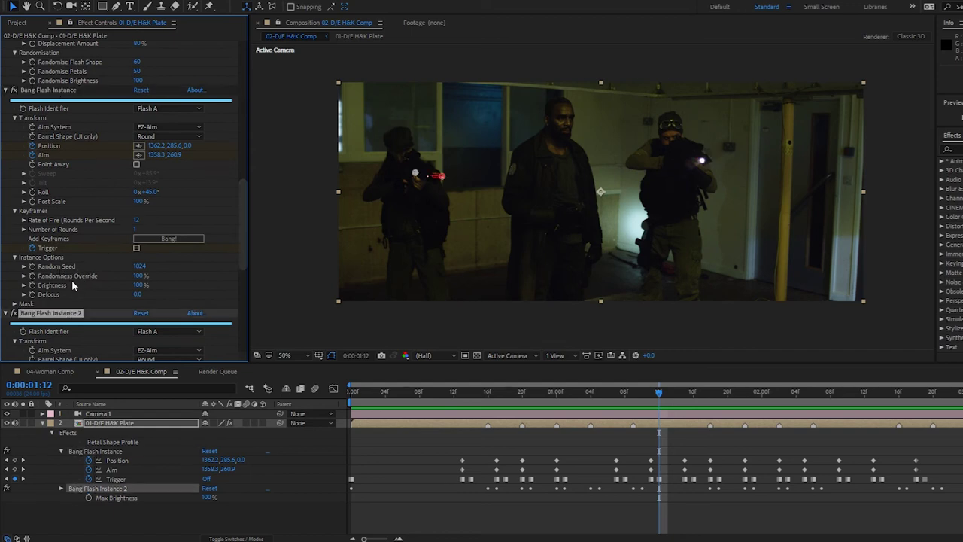
drag(247, 230, 253, 255)
click(520, 397)
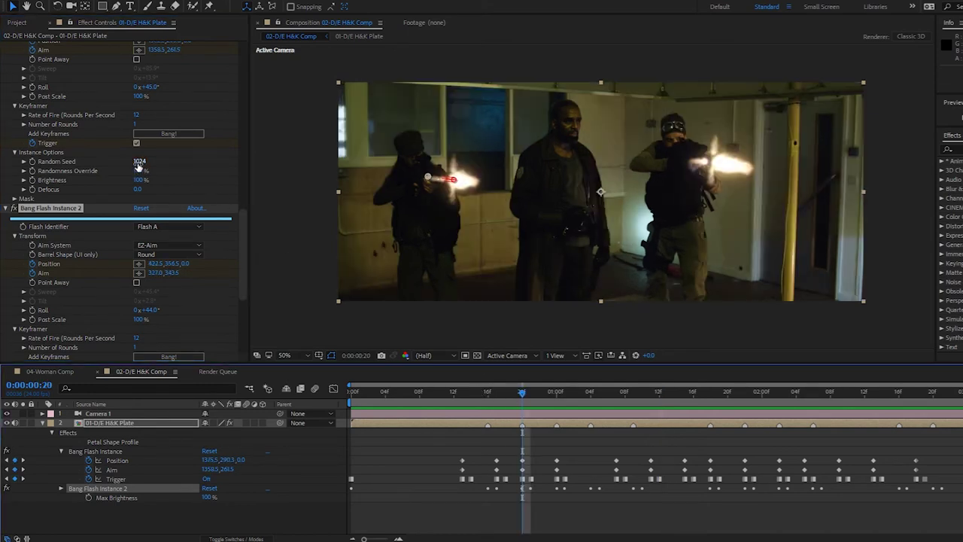
drag(138, 164, 140, 163)
key(ctrl+z)
mouse_move(139, 163)
mouse_down()
mouse_move(180, 159)
mouse_move(155, 161)
mouse_up()
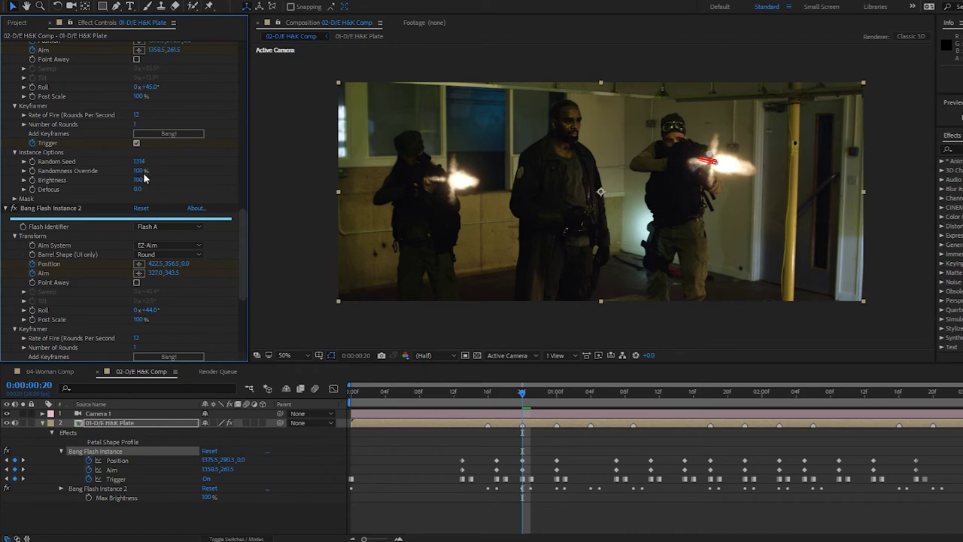
Preview the first flash at Randomness Override 1%, then return it to 100%
drag(238, 239, 242, 206)
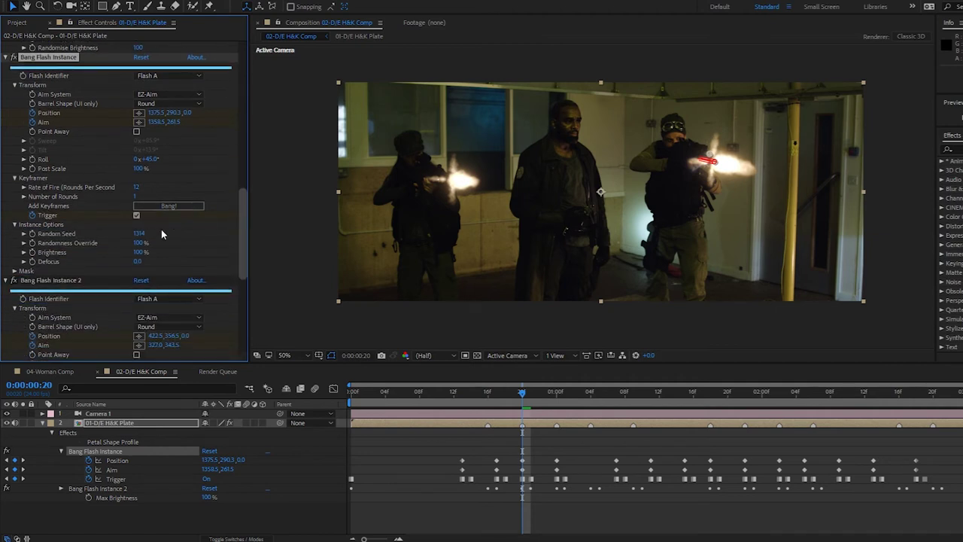
drag(141, 244, 57, 252)
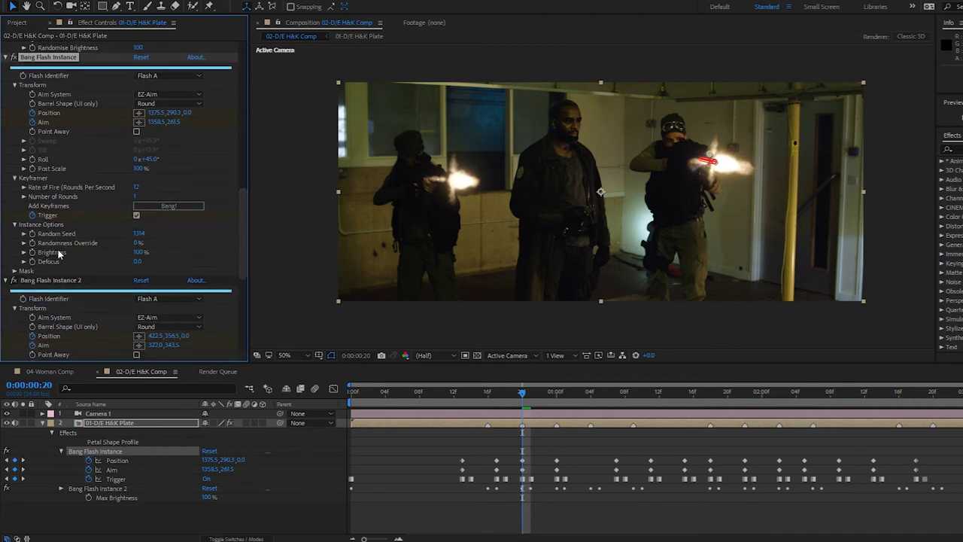
click(144, 247)
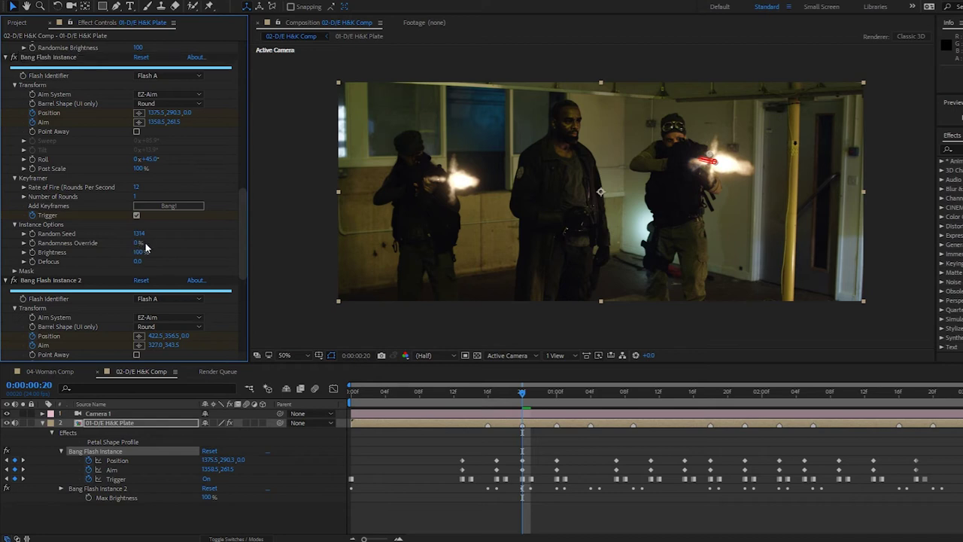
click(148, 244)
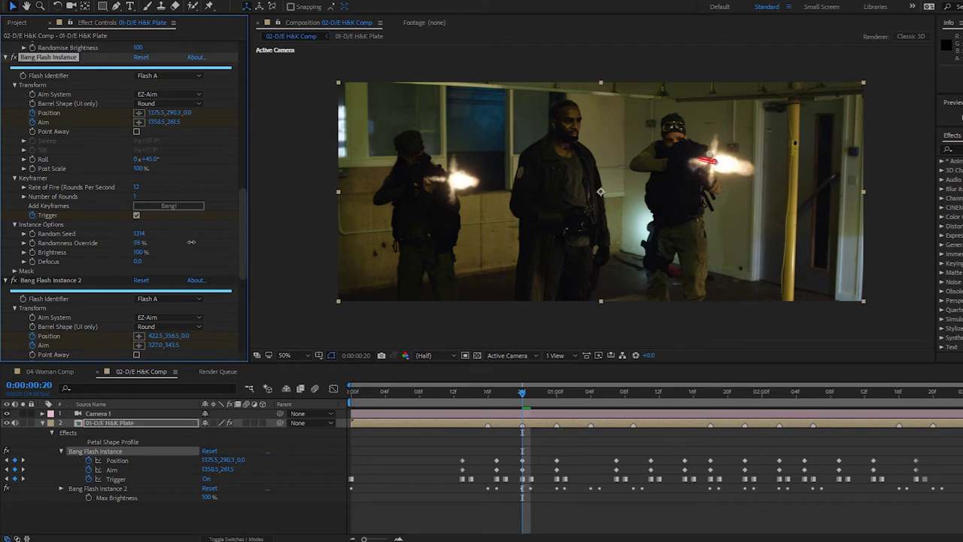
drag(153, 242, 98, 245)
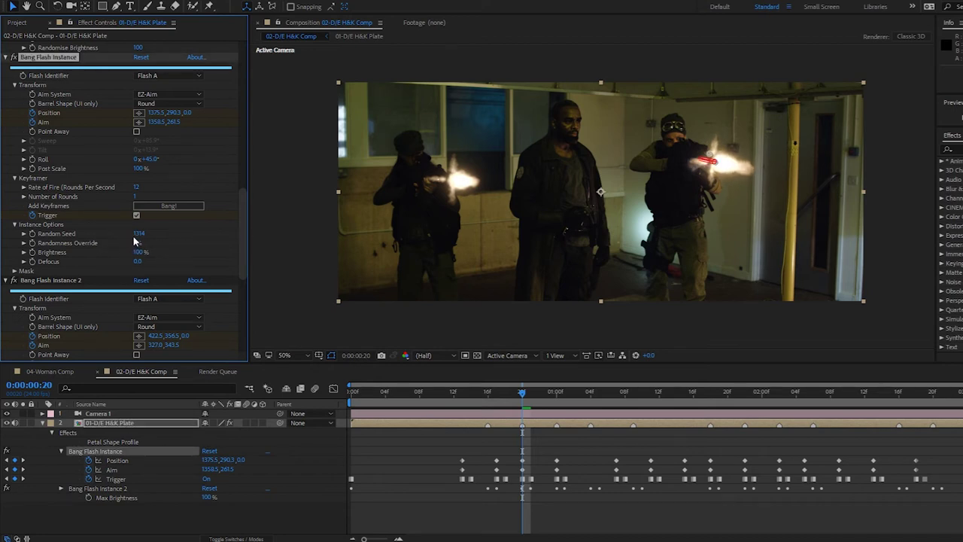
key(space)
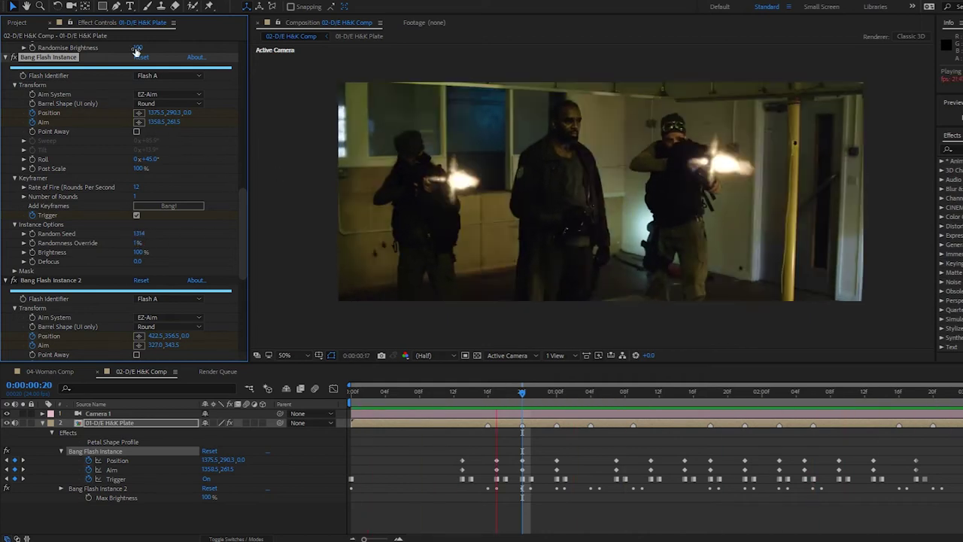
key(space)
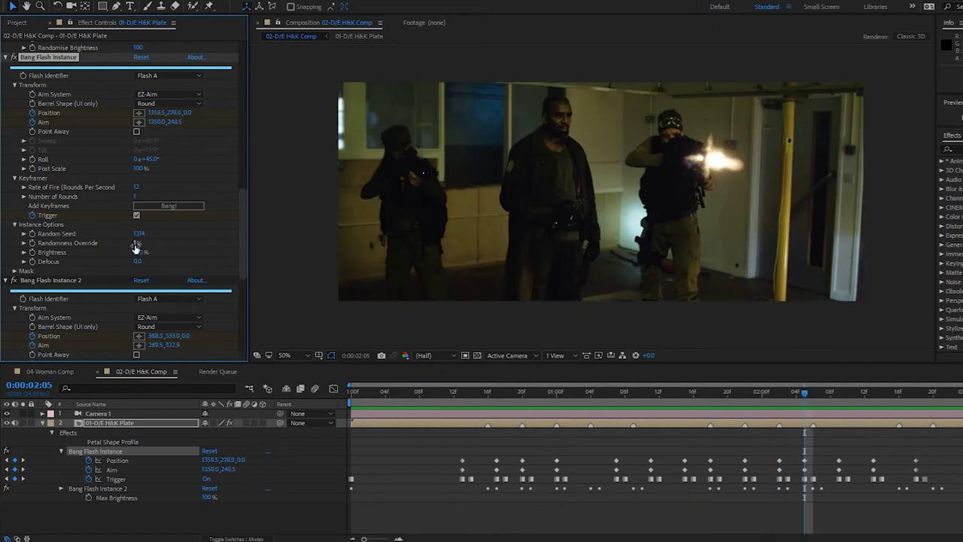
drag(136, 247, 249, 286)
Lower Bang Flash Instance 2's Randomness Override to 82% and preview the flashes
drag(140, 308, 135, 309)
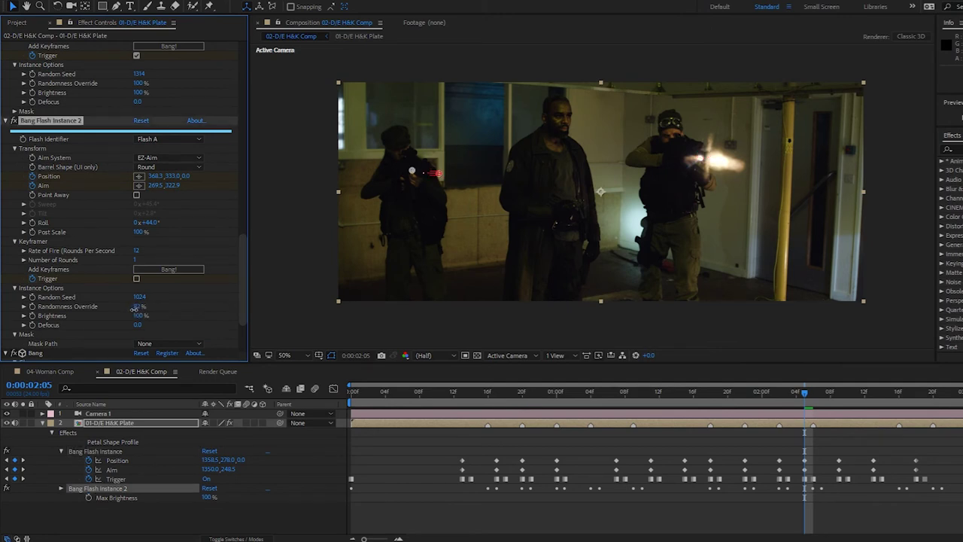
key(space)
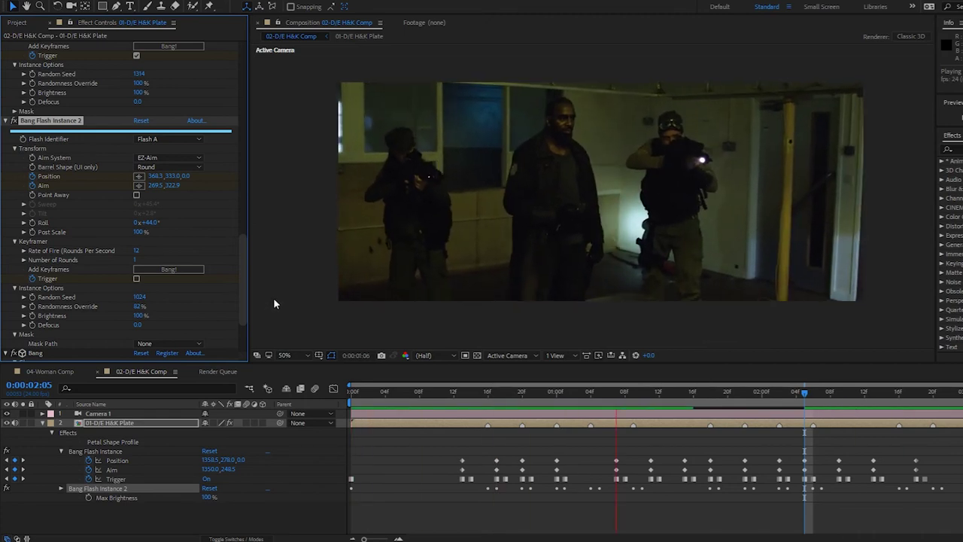
key(space)
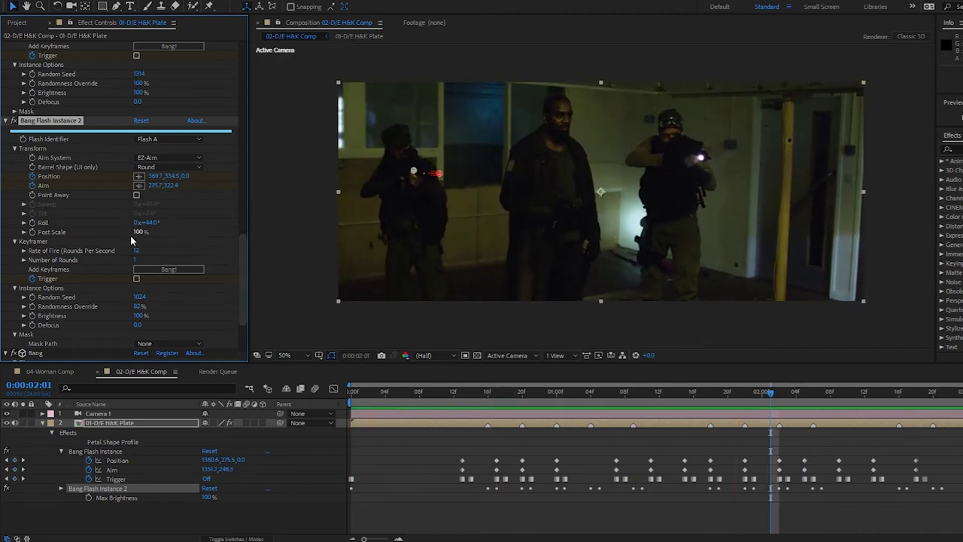
At 0:00:00:20, raise the second flash's Post Scale to 110% and preview both flashes
click(522, 391)
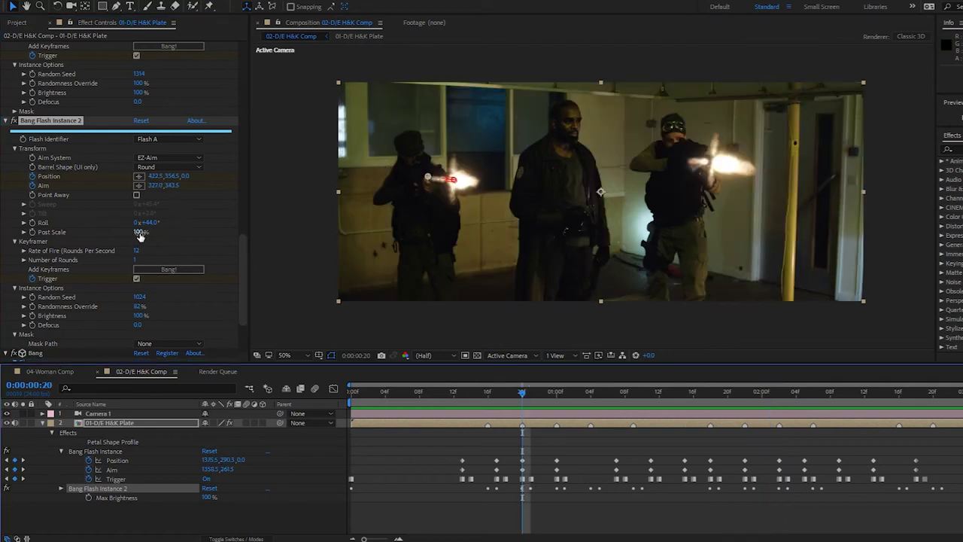
drag(141, 231, 144, 231)
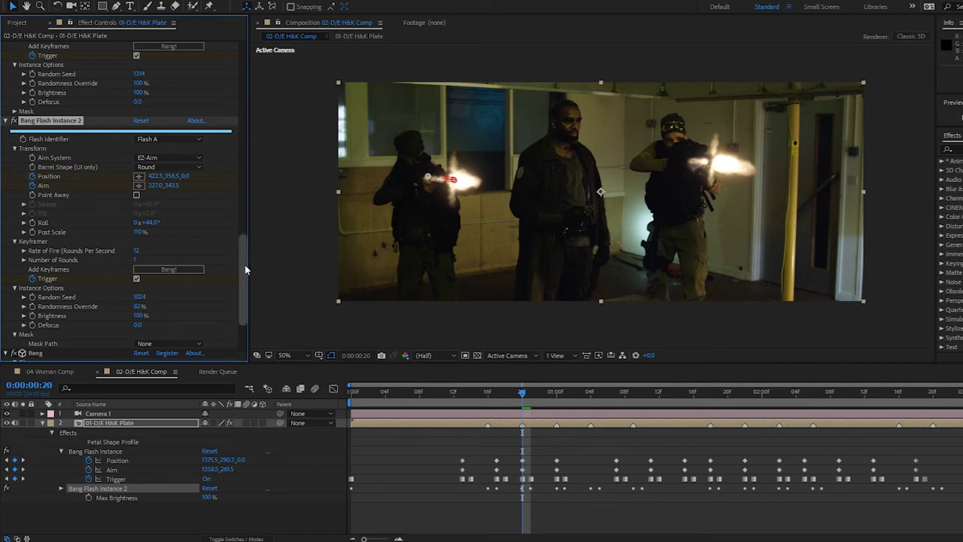
key(space)
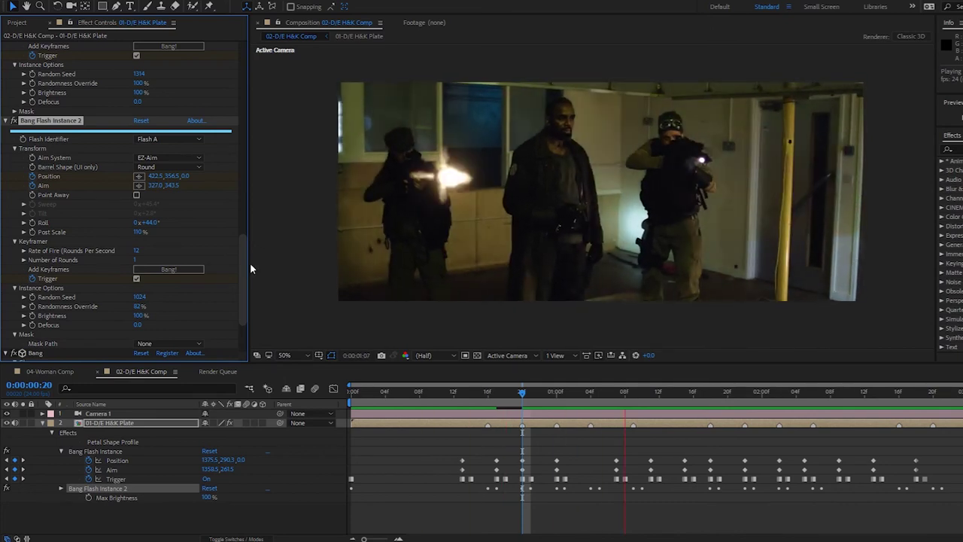
Stop the preview at 0:00:01:00 and bring the Sparks group, with Max Sparks 0, into view
key(space)
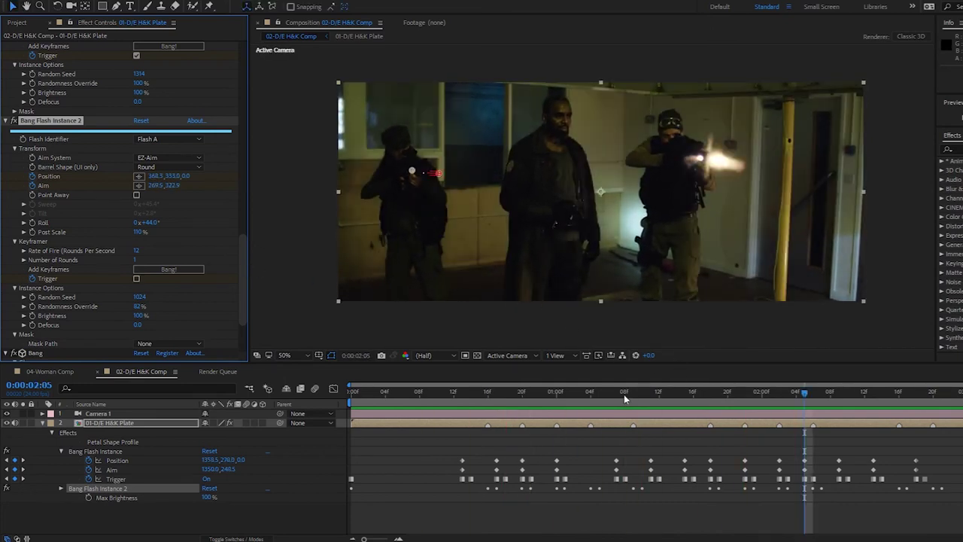
click(557, 393)
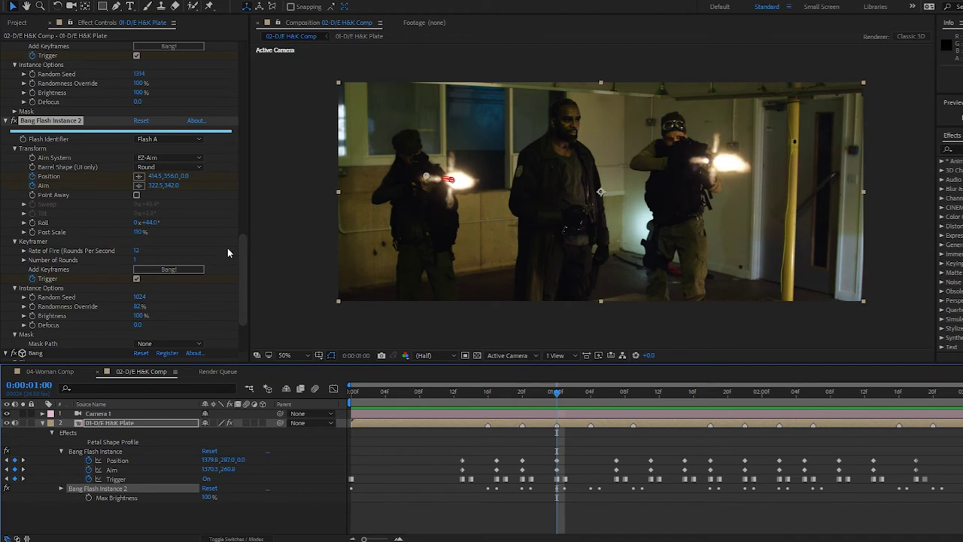
drag(242, 265, 242, 149)
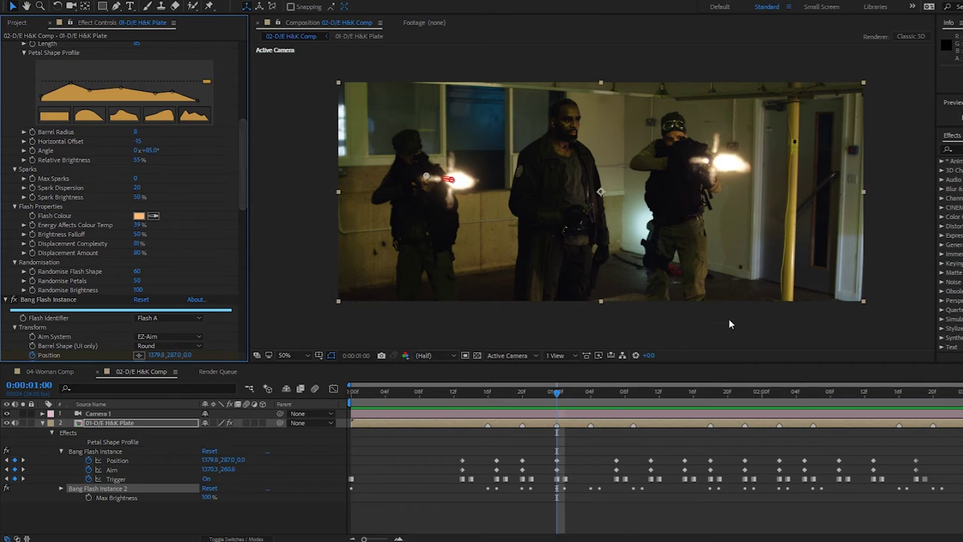
Zoom the viewer to 200% on the right gunman's muzzle flash, then back out to 100%
key(period)
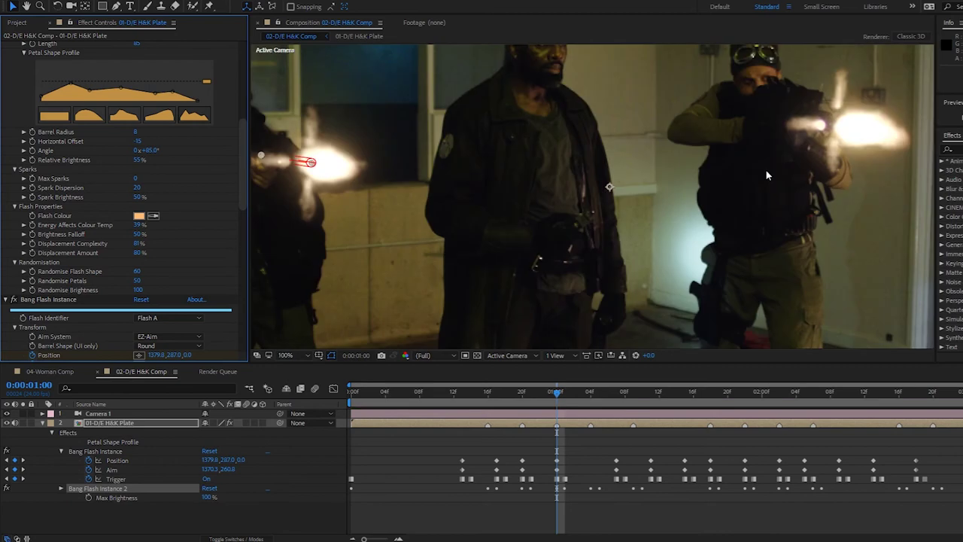
key(period)
drag(846, 156, 629, 208)
key(v)
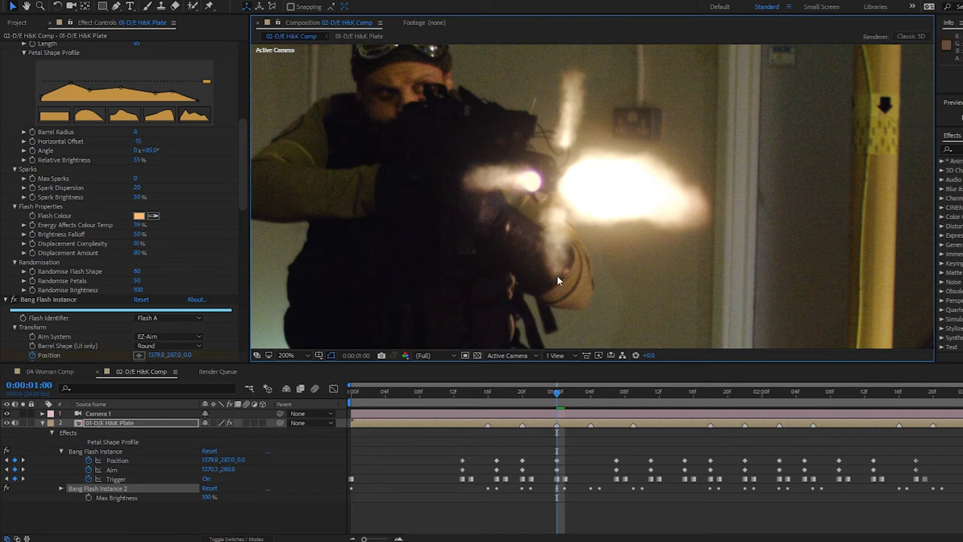
scroll(557, 276, down, 2)
scroll(557, 281, down, 1)
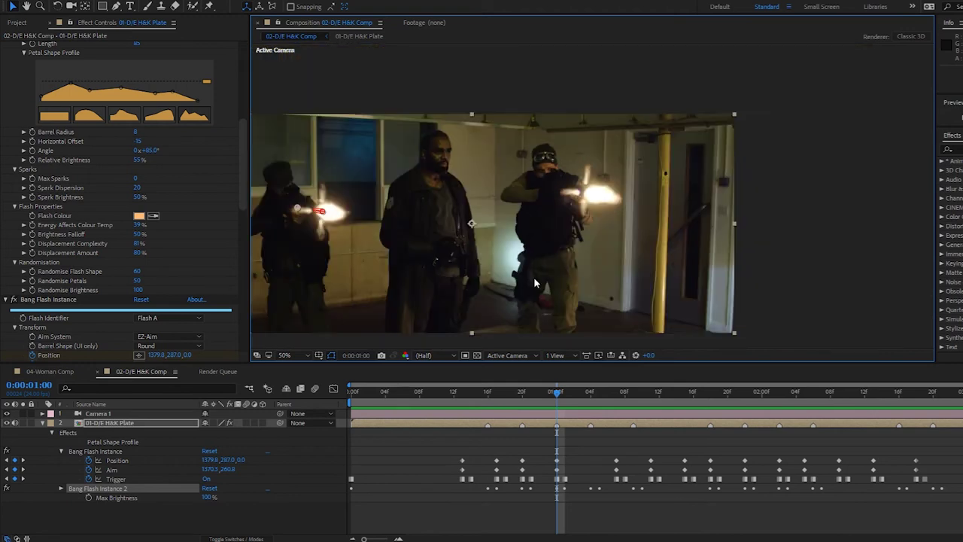
scroll(591, 219, up, 1)
scroll(591, 219, right, 2)
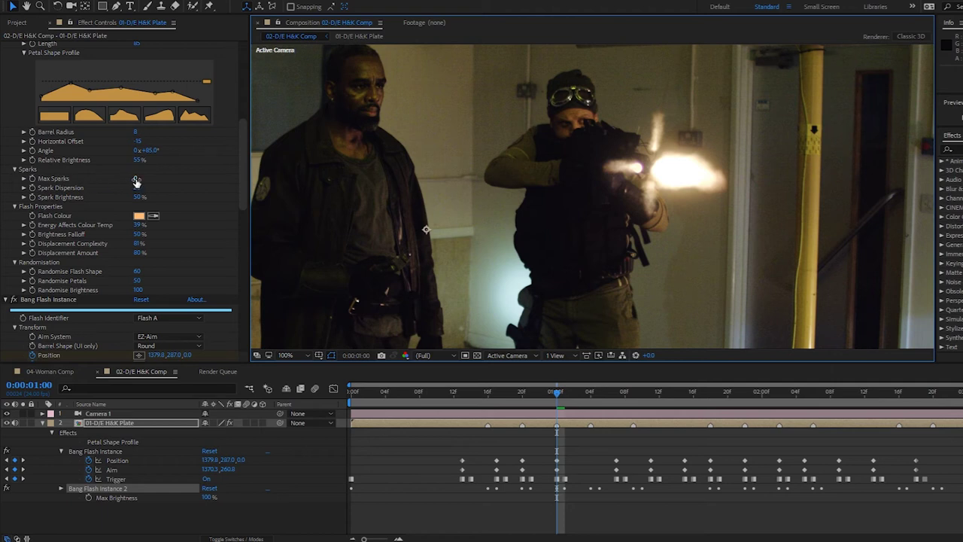
Give the flashes sparks: Max Sparks 50, Spark Dispersion 10, Spark Brightness 25%
drag(136, 181, 237, 183)
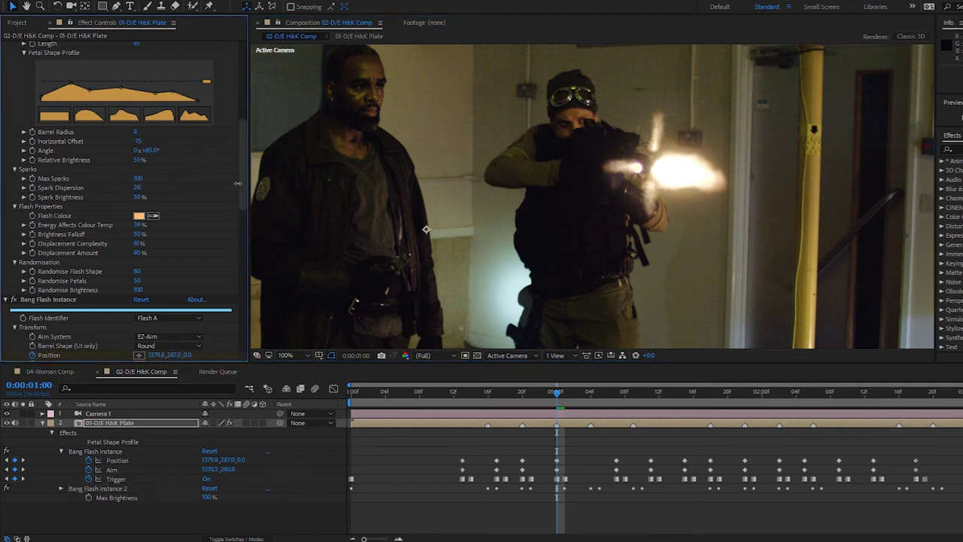
click(286, 185)
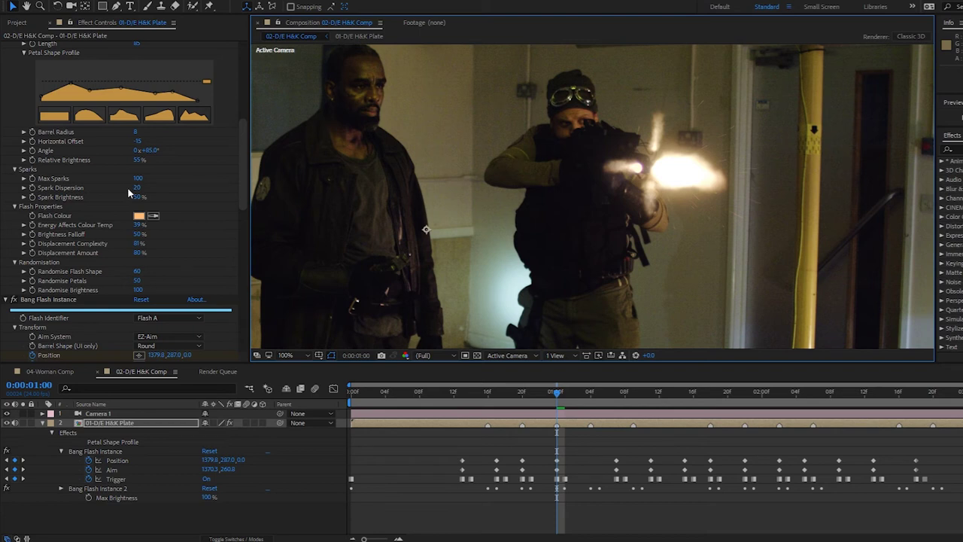
drag(142, 179, 129, 179)
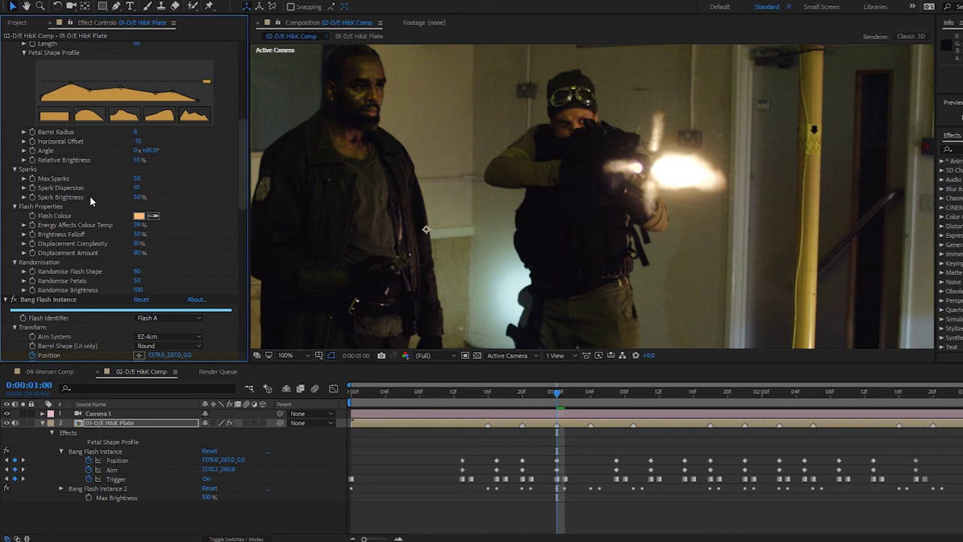
drag(136, 197, 190, 205)
drag(440, 227, 617, 221)
Play back the sparking flashes and zoom the viewer out to 50%
key(space)
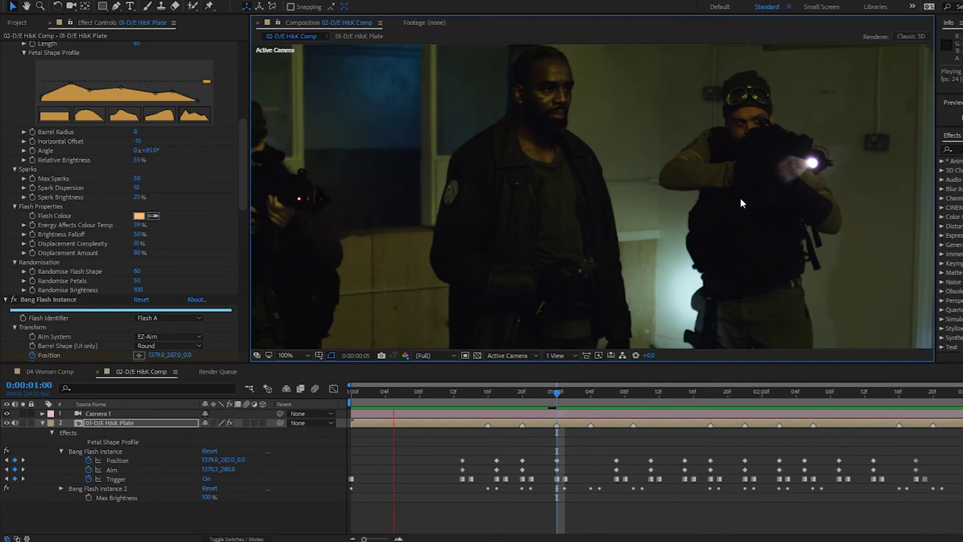
scroll(622, 225, down, 2)
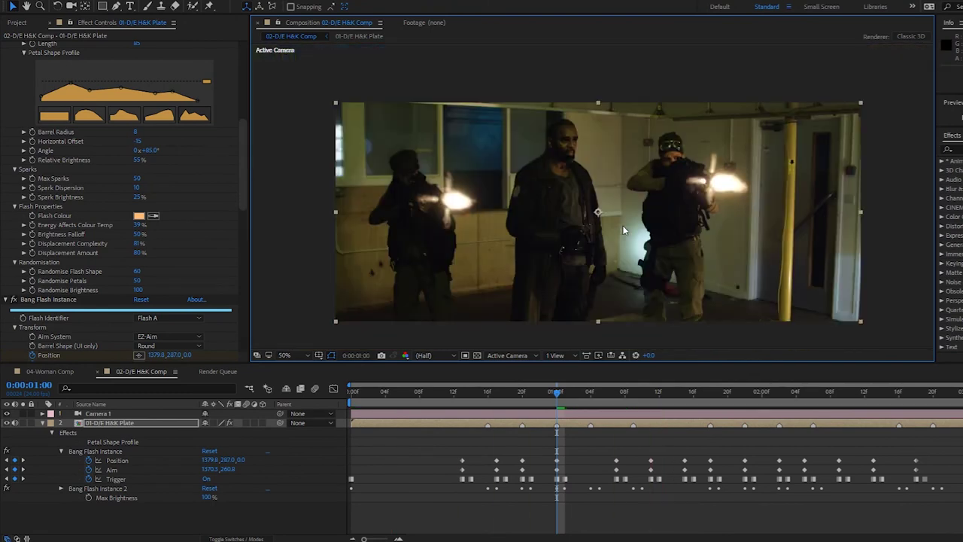
scroll(586, 271, down, 1)
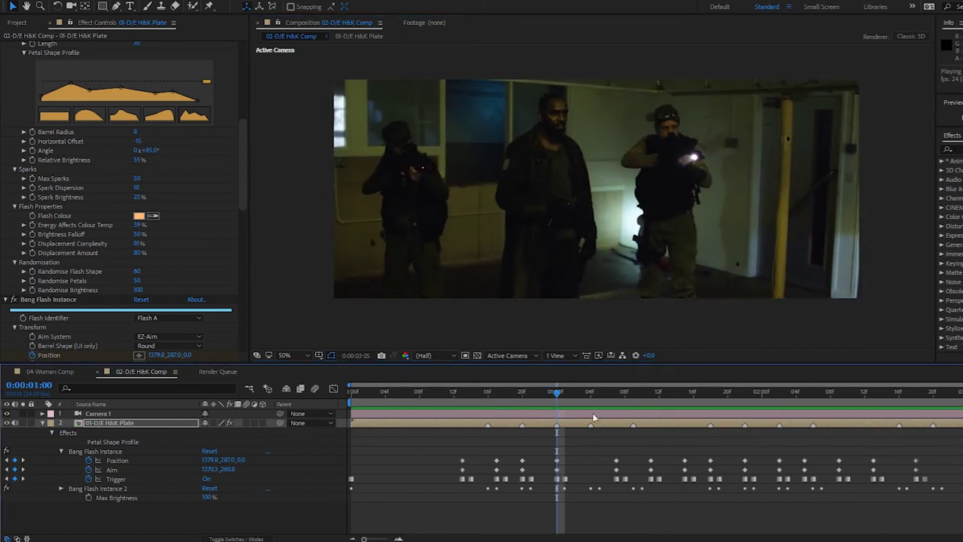
Move to 0:00:02:02 and frame a 200% close-up of the right rifle's muzzle flash
click(589, 403)
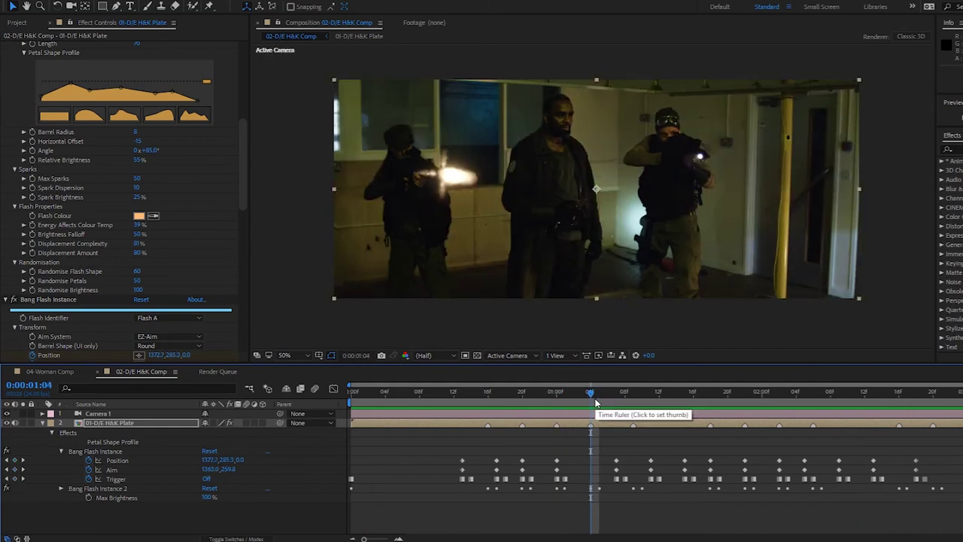
drag(681, 404, 778, 406)
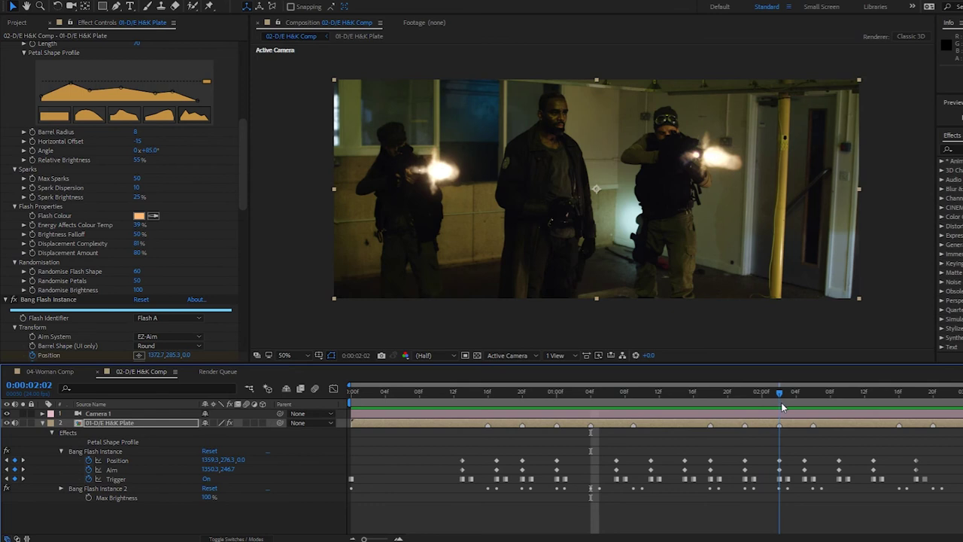
scroll(770, 177, up, 4)
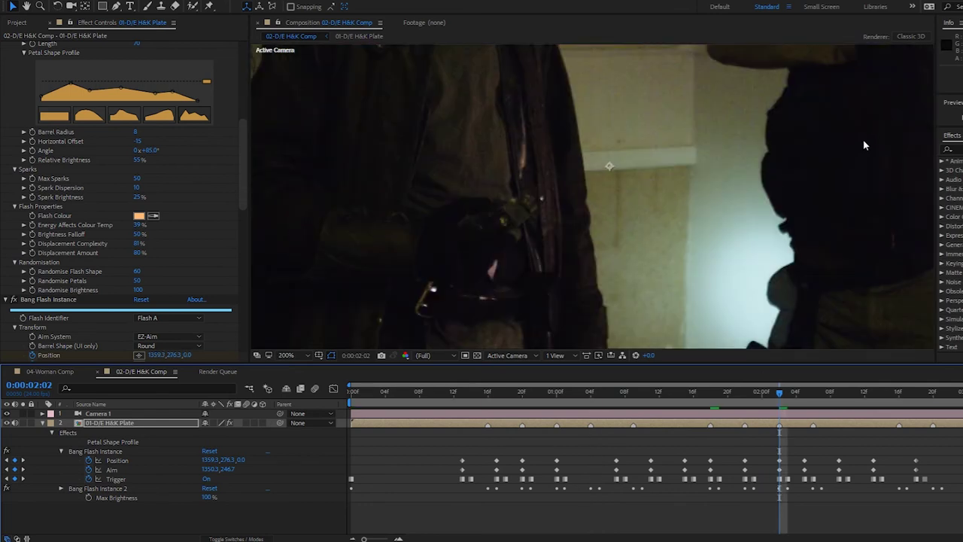
drag(864, 143, 537, 206)
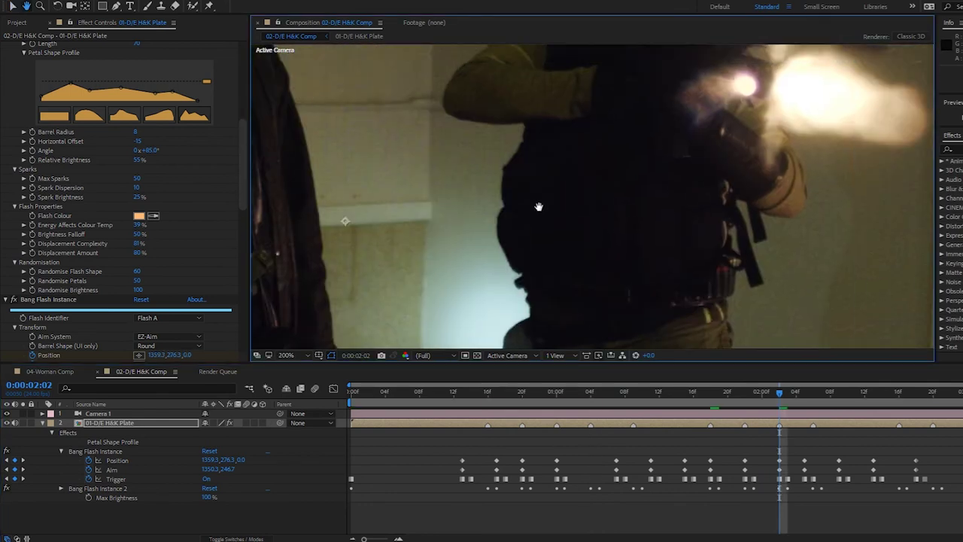
drag(675, 194, 595, 213)
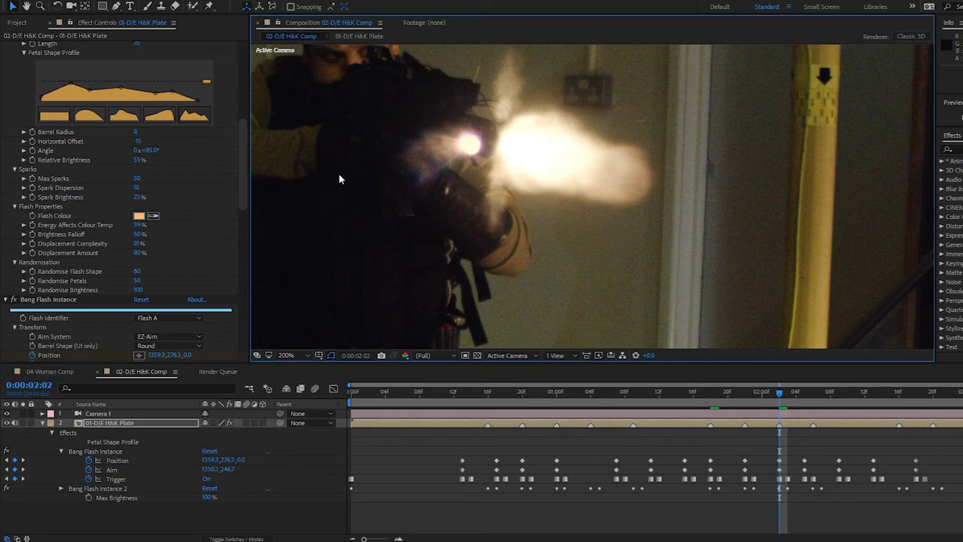
drag(243, 180, 252, 93)
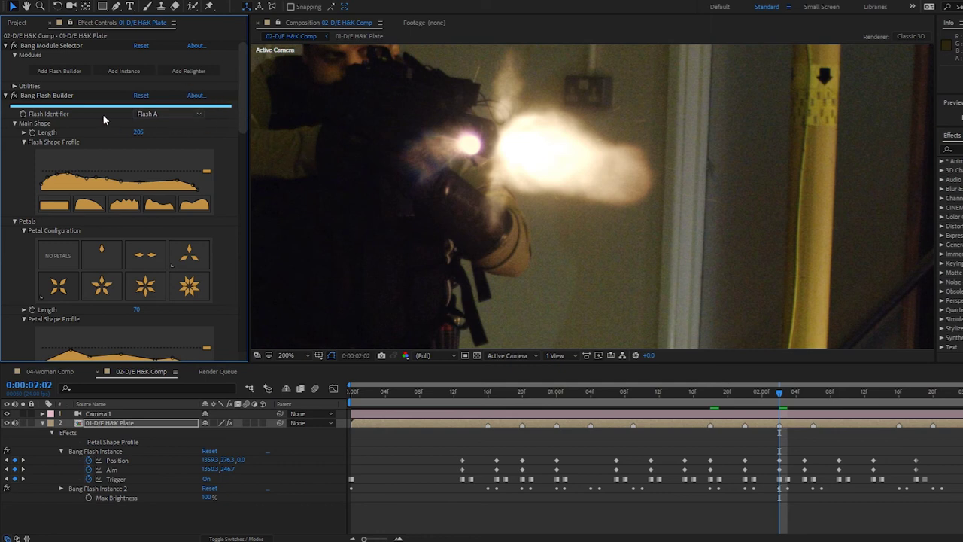
Add the grain precomp 02-D/E H&K Comp_Grain(Bang) through Bang and hide its new layer 3
click(15, 85)
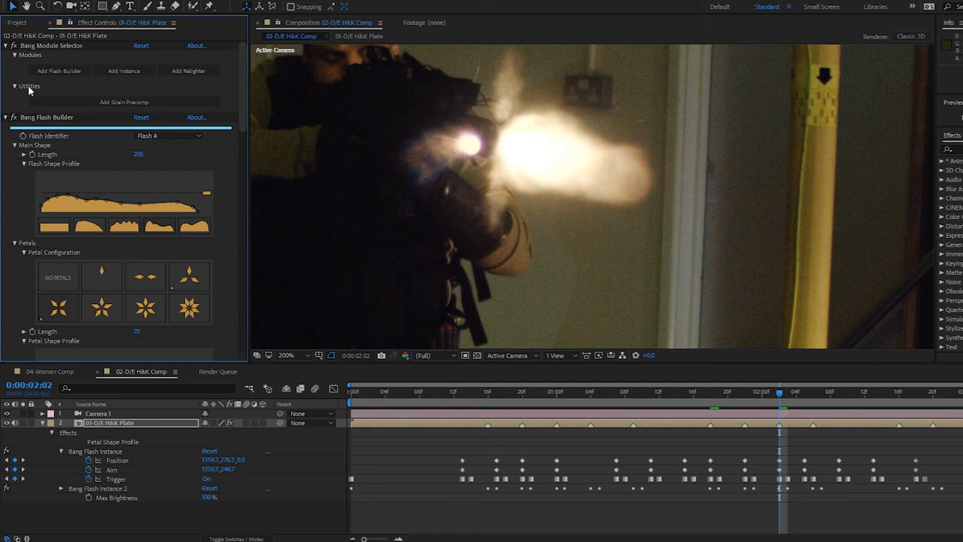
click(123, 104)
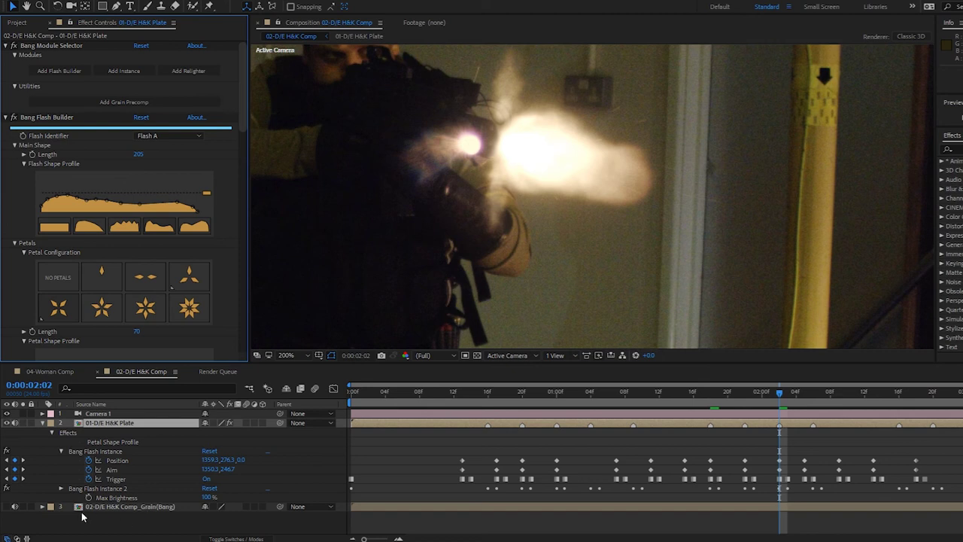
click(14, 507)
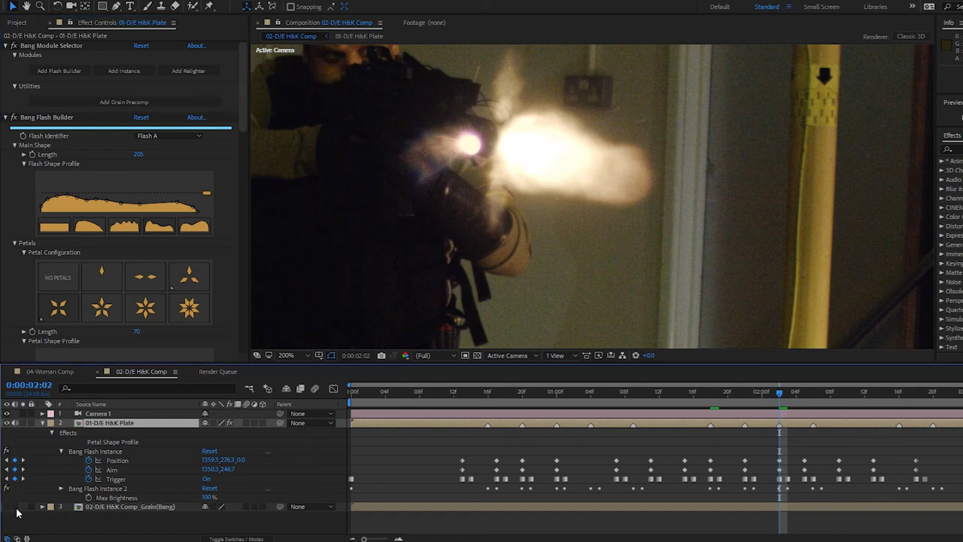
Open the grain precomp and inspect its grain layer and Add Grain effect against the plate
double_click(152, 506)
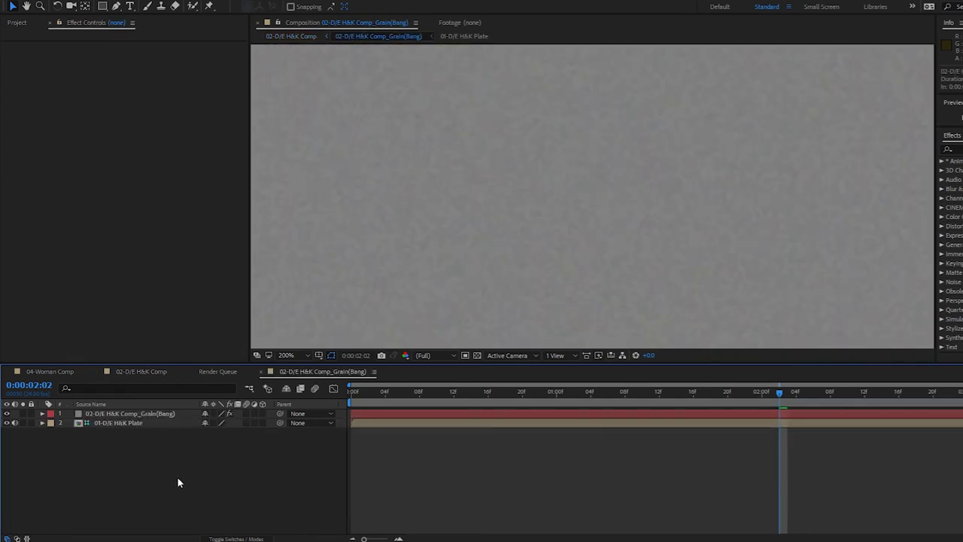
key(comma)
key(comma)
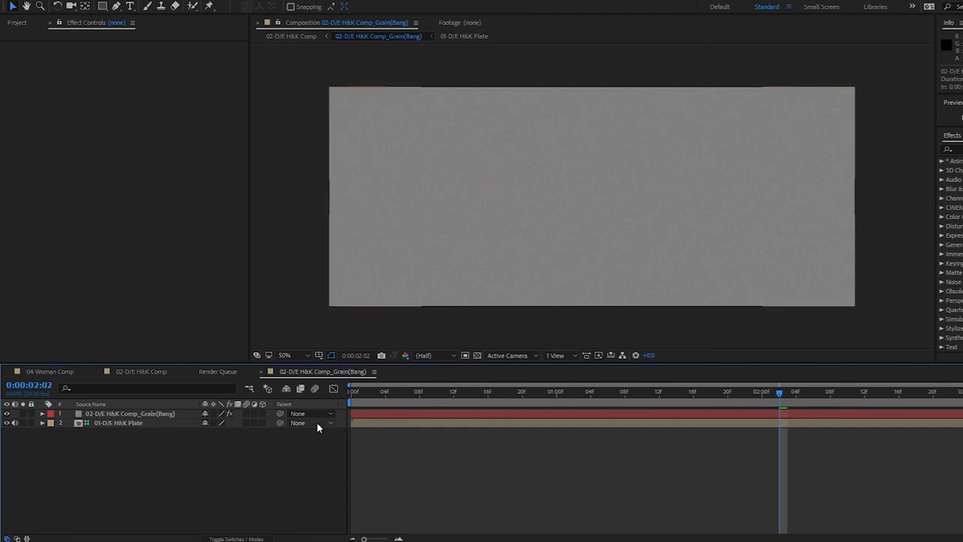
click(7, 412)
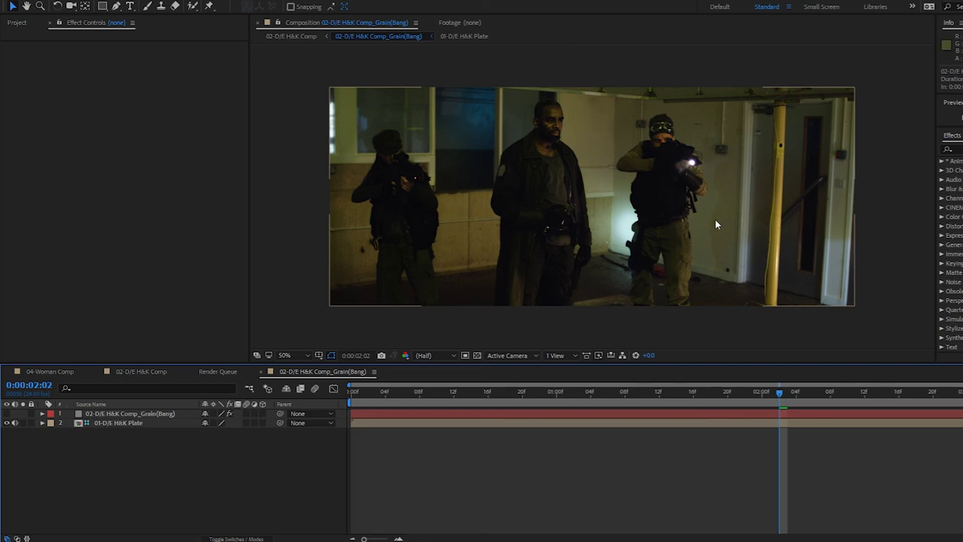
key(period)
key(period)
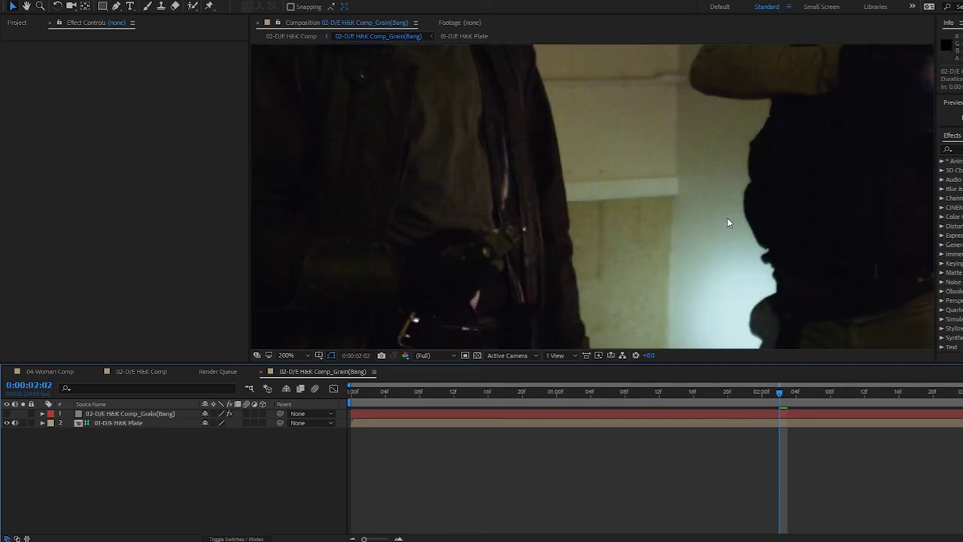
click(117, 414)
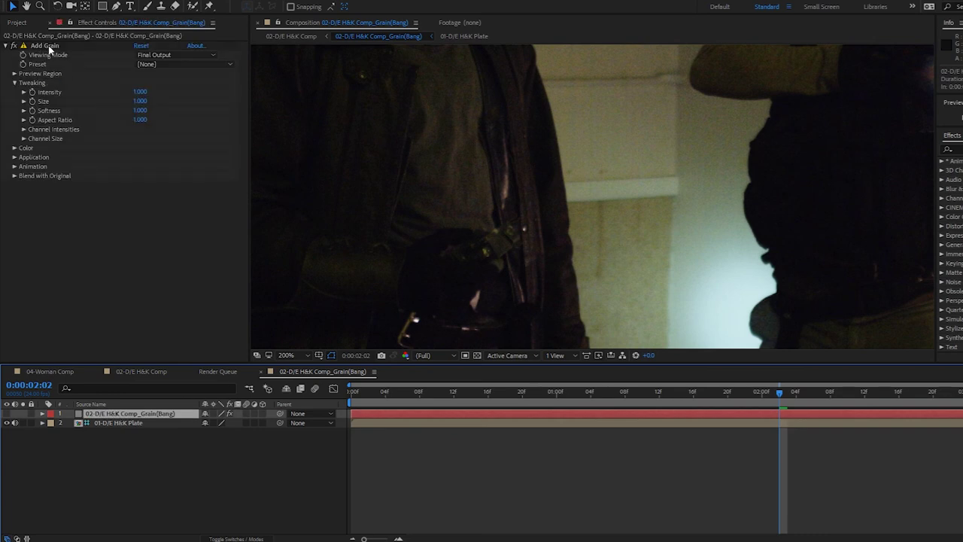
click(23, 413)
key(comma)
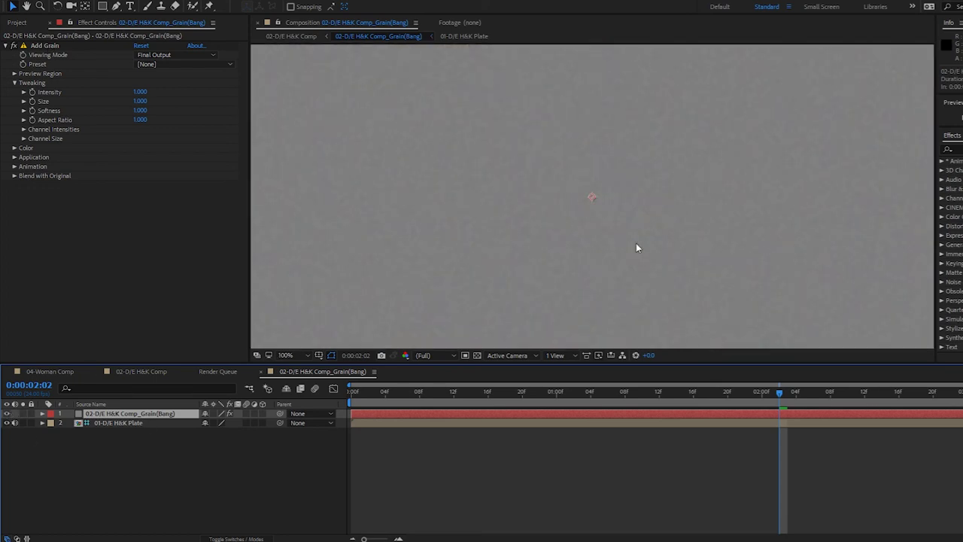
Replace the grain layer's Add Grain with a Noise effect at 17% Amount of Noise
click(56, 47)
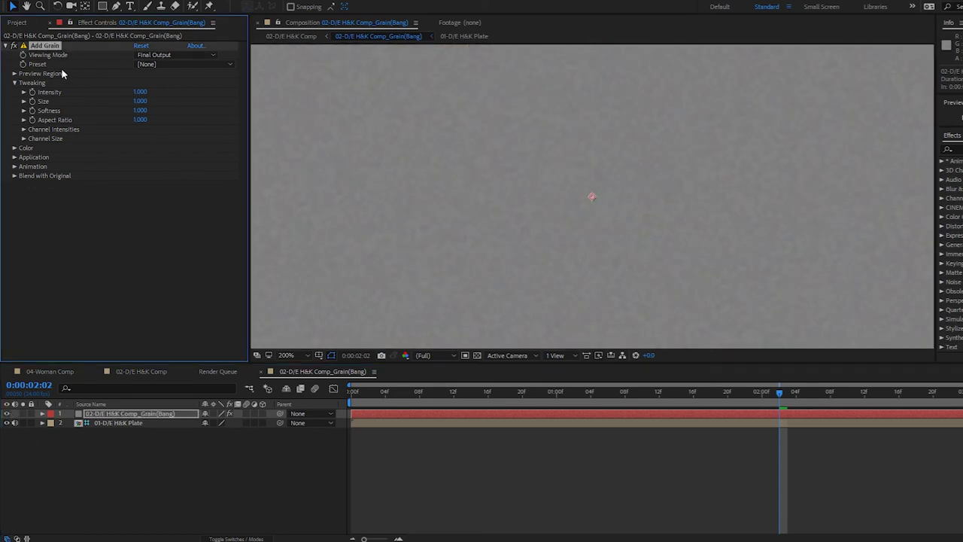
key(Delete)
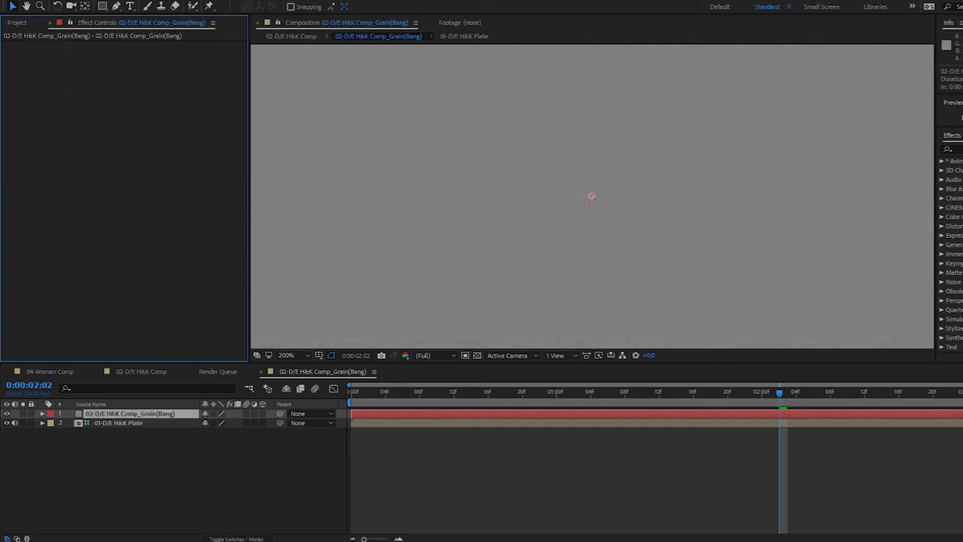
click(941, 282)
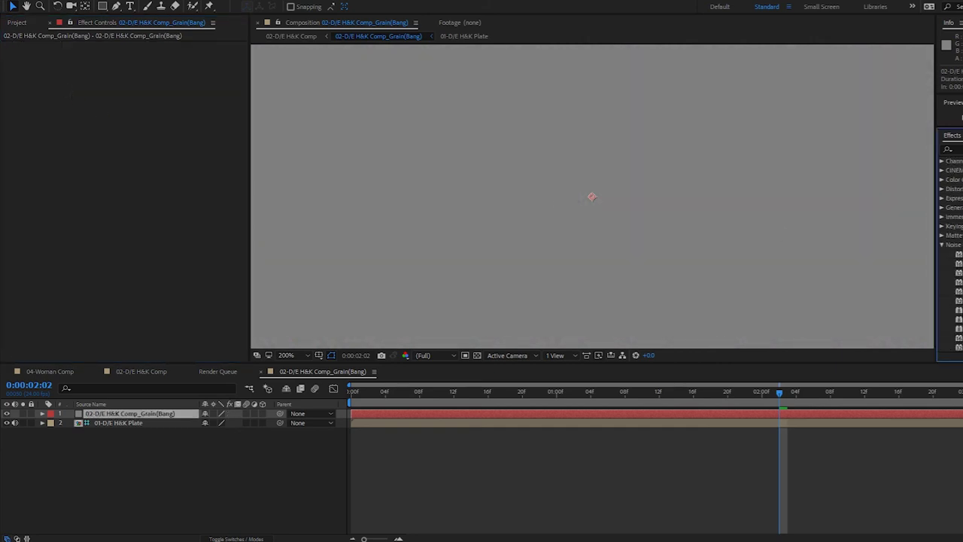
drag(958, 299, 133, 120)
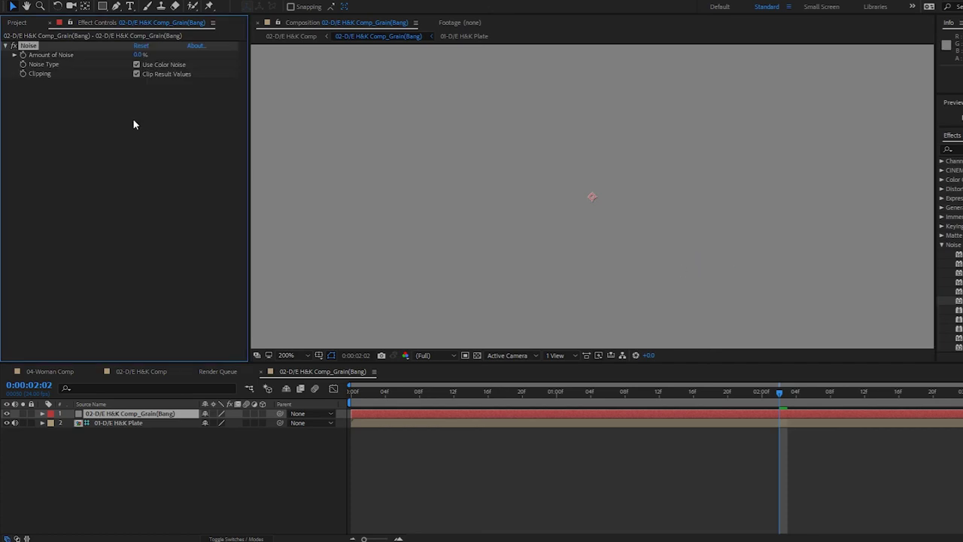
drag(135, 58, 147, 57)
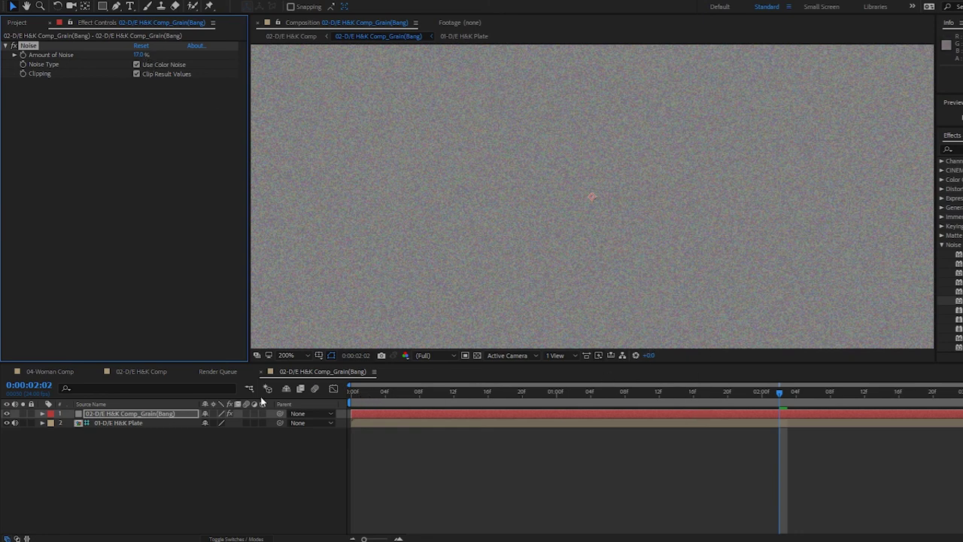
In 02-D/E H&K Comp, set the plate's Bang Grain Layer to the grain precomp
click(144, 370)
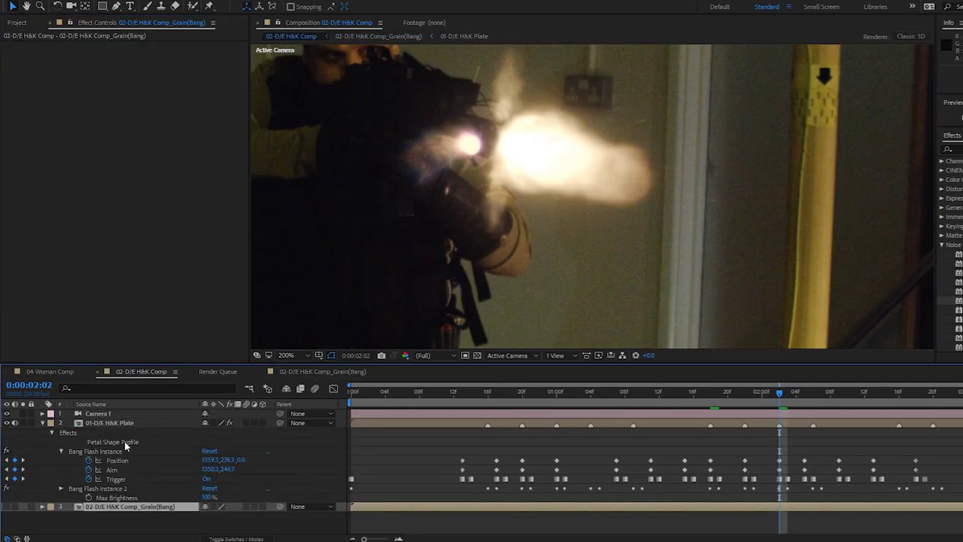
click(120, 423)
drag(239, 86, 244, 322)
click(34, 265)
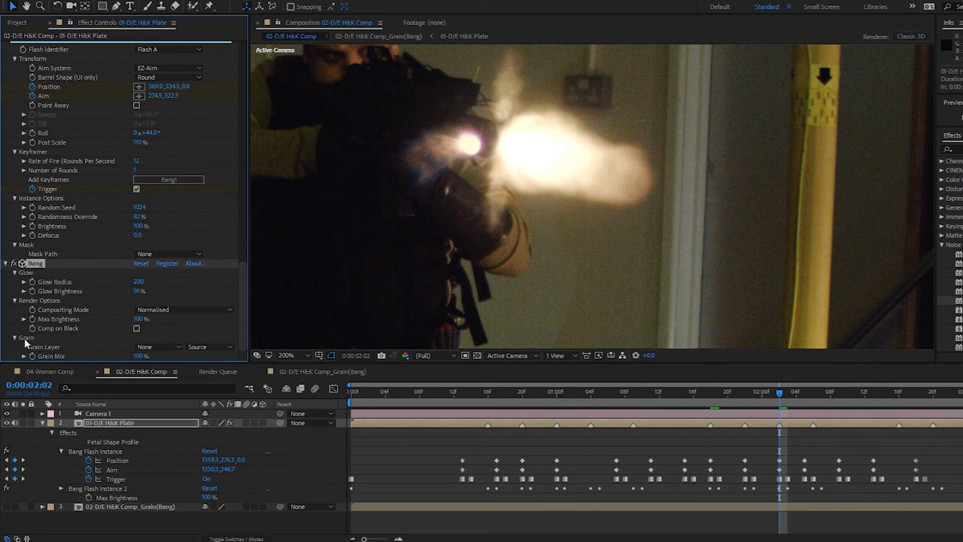
click(155, 347)
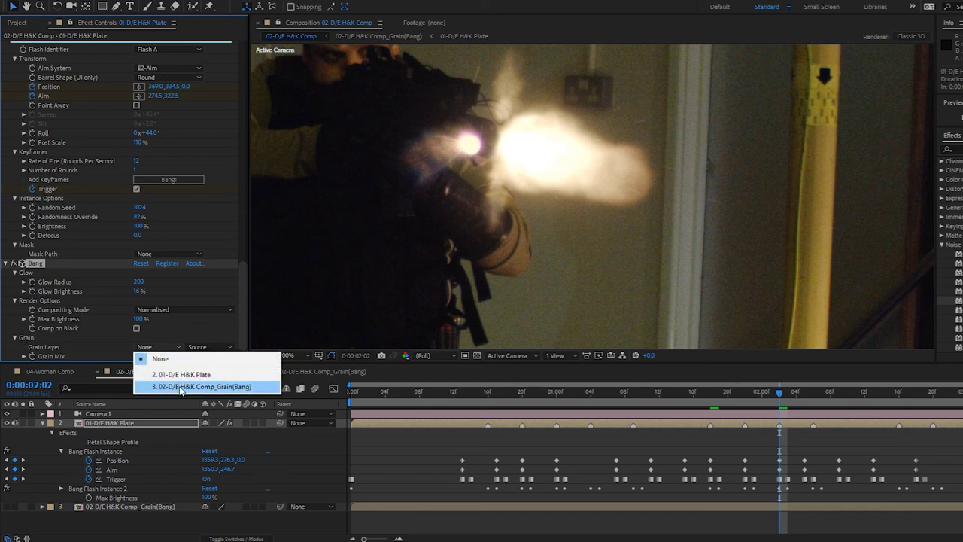
click(181, 387)
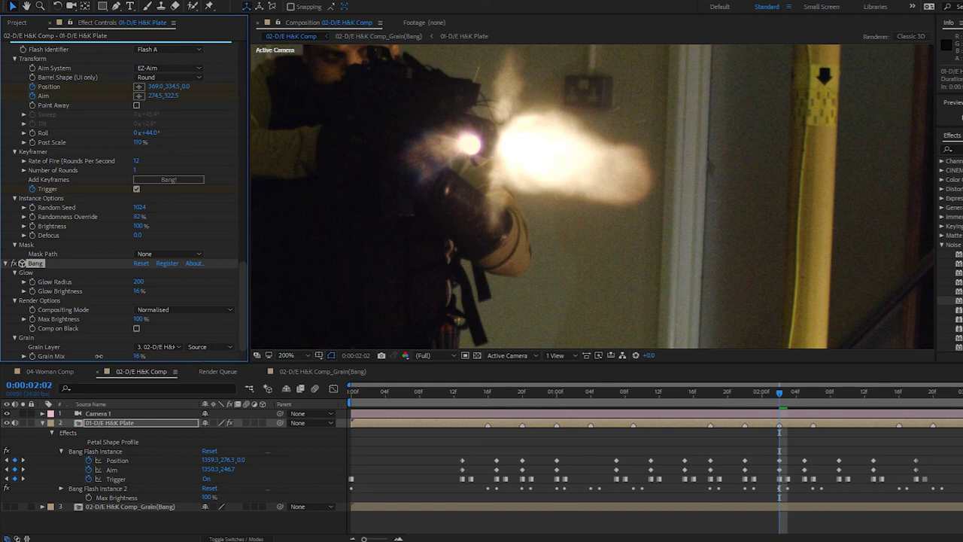
Compare Grain Mix between 0% and 100% on the zoomed muzzle flash, settling at 95%
drag(98, 356, 13, 346)
drag(4, 345, 101, 352)
key(period)
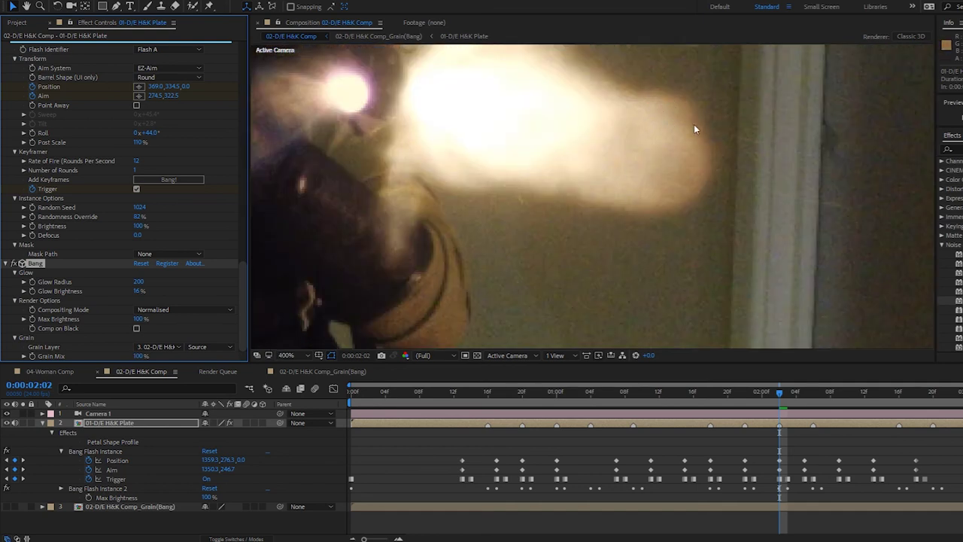
click(591, 154)
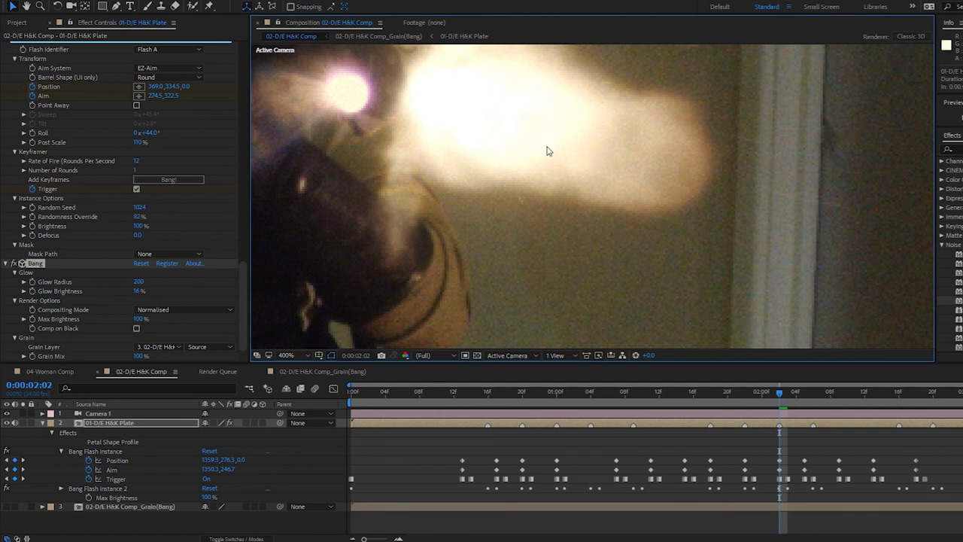
click(136, 357)
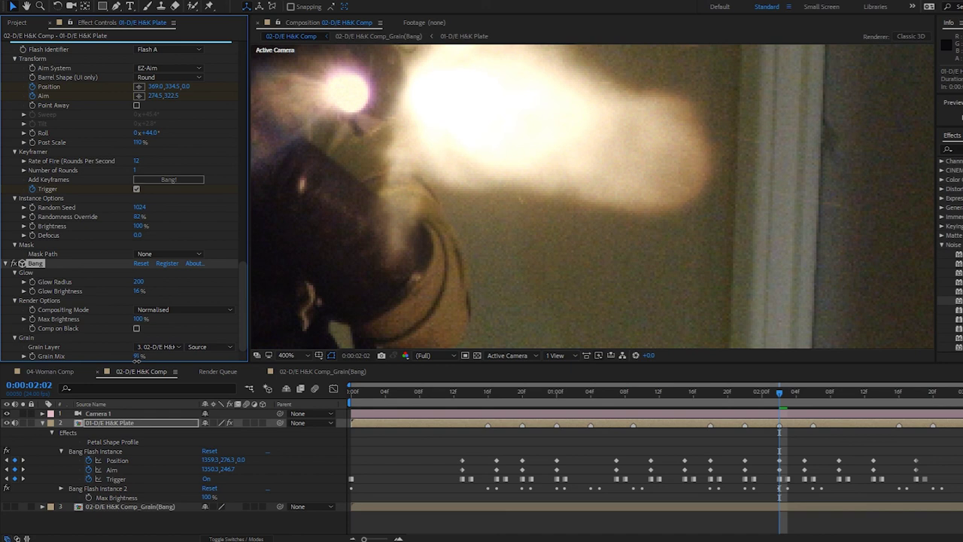
Preview the H&K comp's grained muzzle flashes, stopping at 0:00:02:22
scroll(622, 277, down, 1)
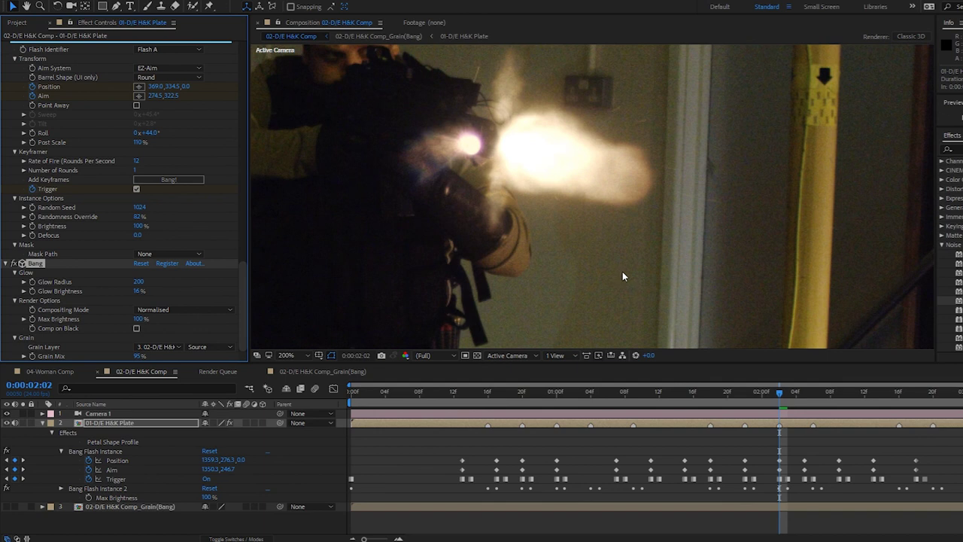
key(space)
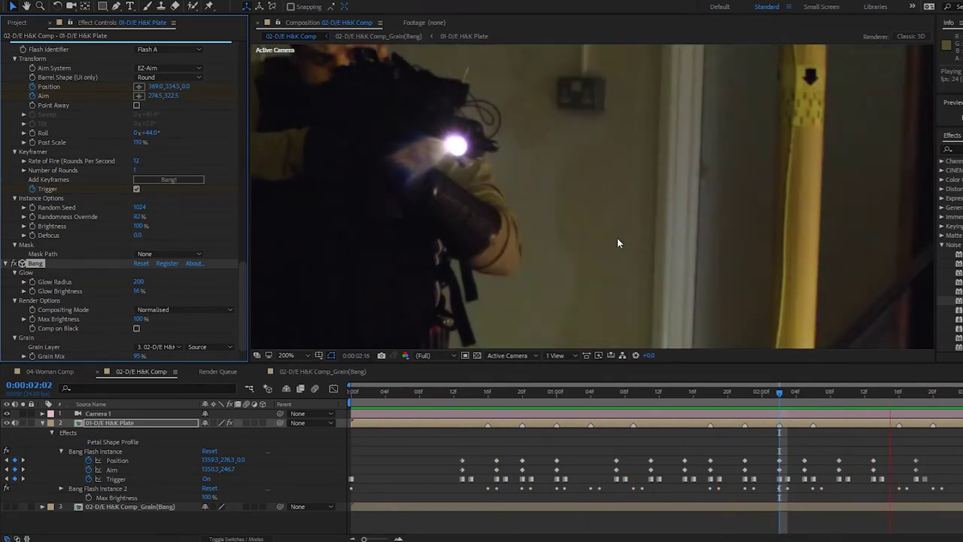
scroll(531, 198, down, 4)
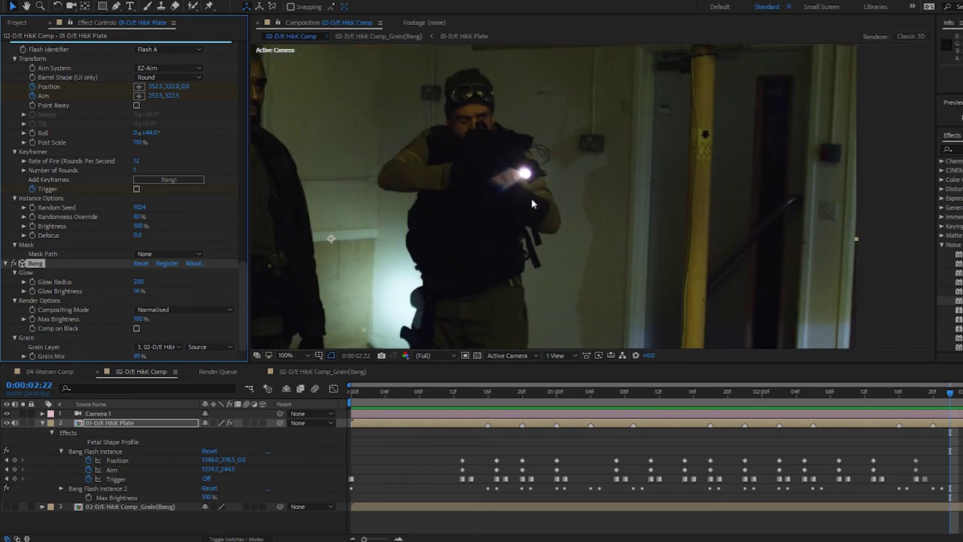
drag(583, 198, 649, 169)
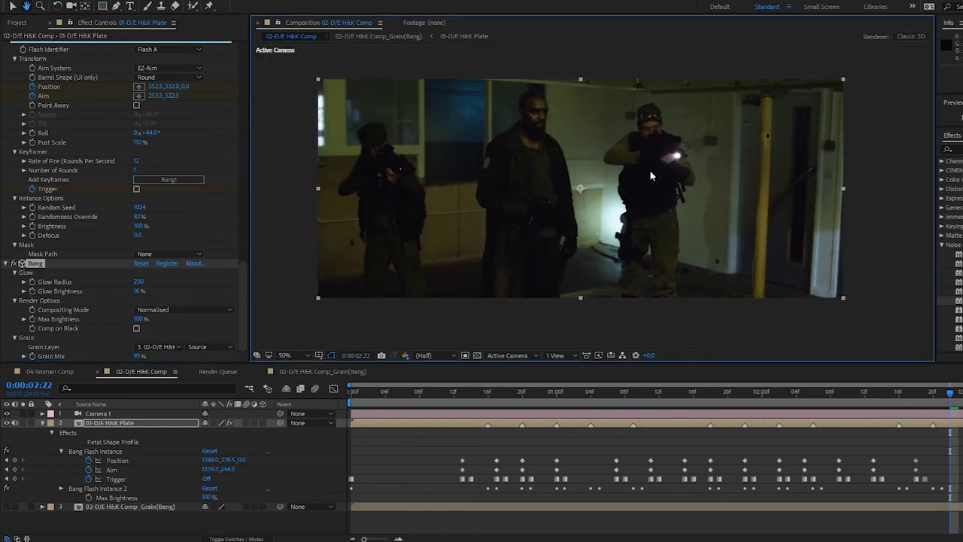
key(space)
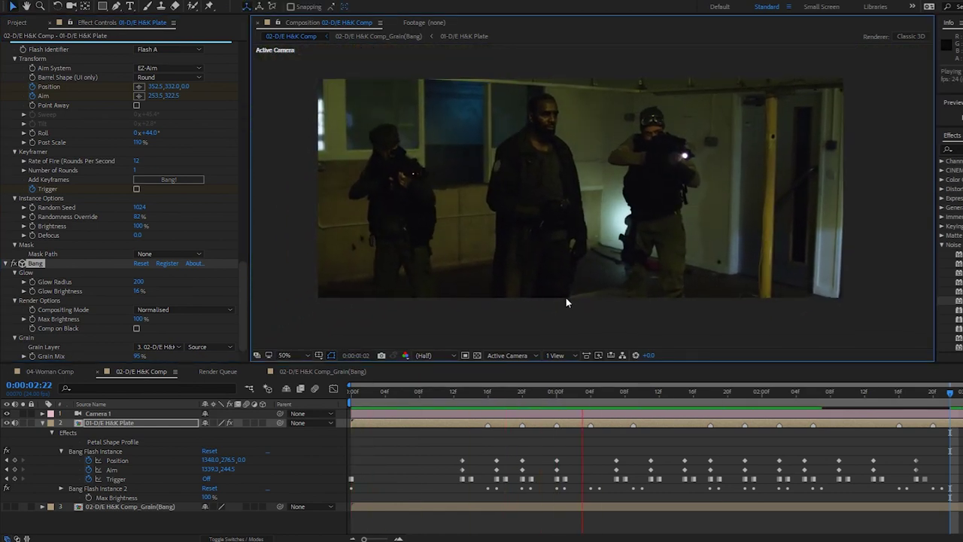